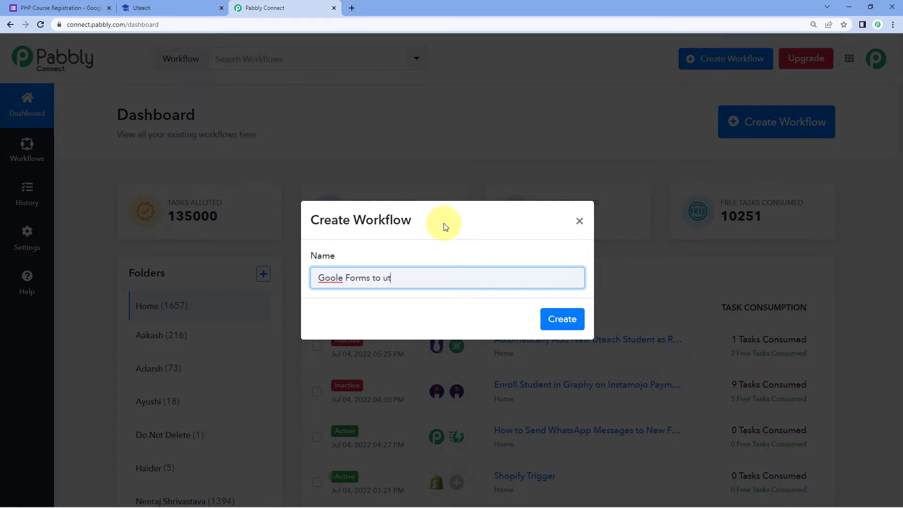
Correct the workflow name to 'Google Forms to Uteach' and create the workflow.
key("Delete")
type("Uteach")
left_click(449, 227)
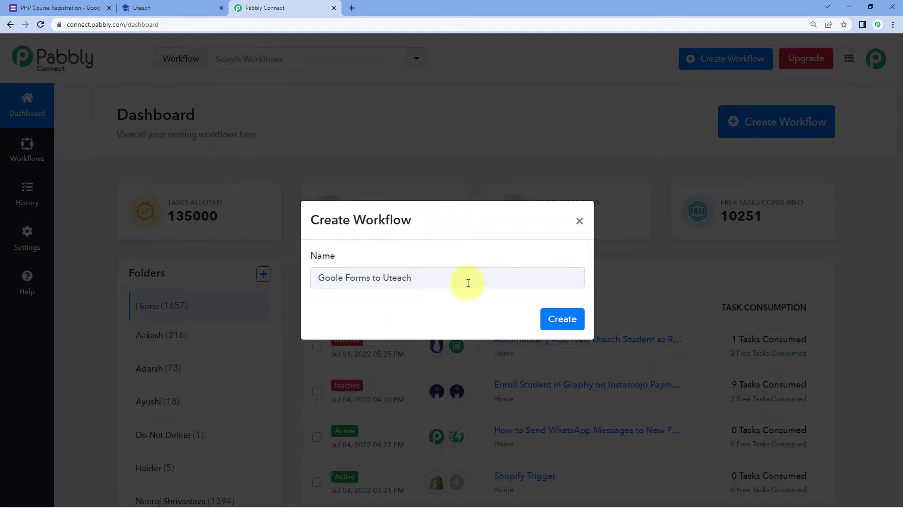
left_click(344, 278)
type("g")
left_click(550, 318)
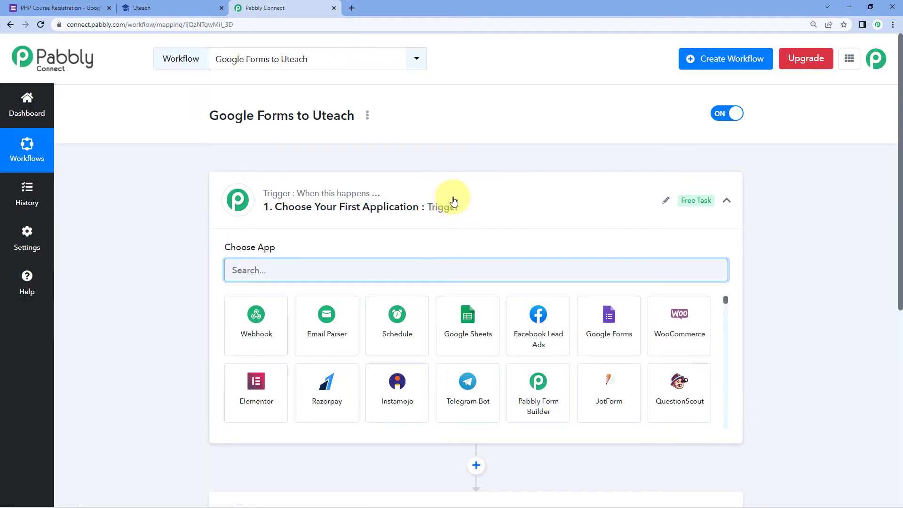
Expand the trigger step to show its Choose App grid.
left_click(453, 199)
scroll(171, 211, "down", 1)
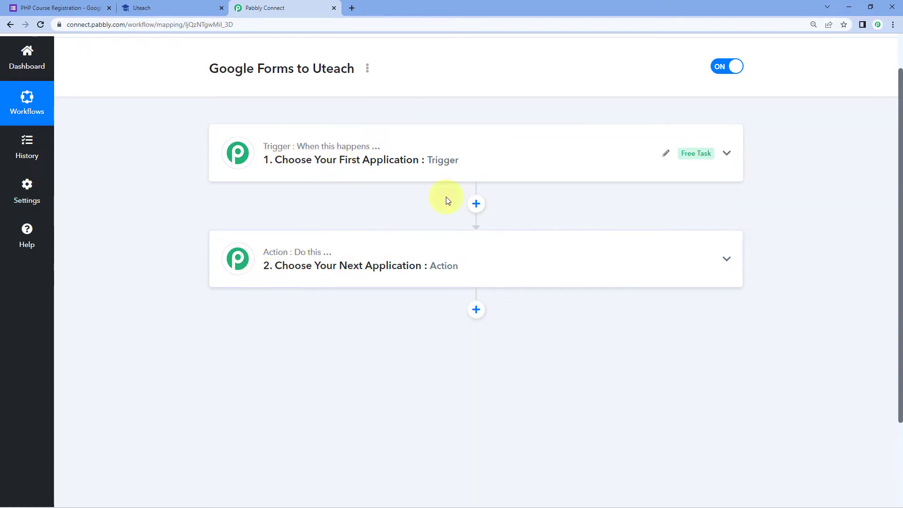
left_click(457, 141)
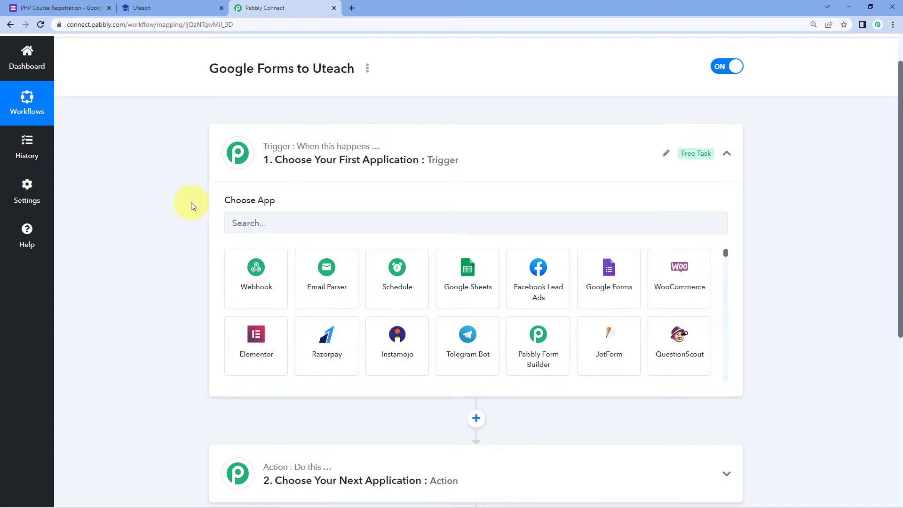
Set the trigger to Google Forms with the New Response Received event.
scroll(187, 205, "down", 1)
left_click(299, 175)
type("Google")
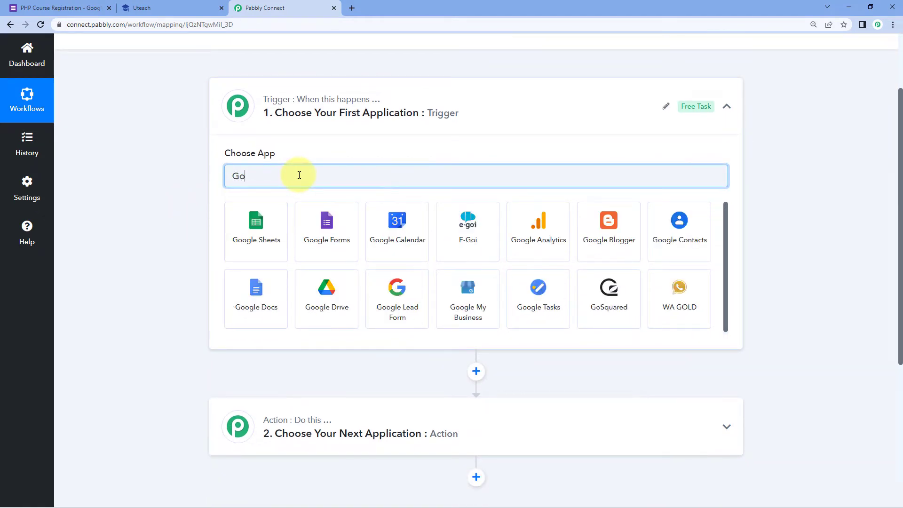
left_click(301, 222)
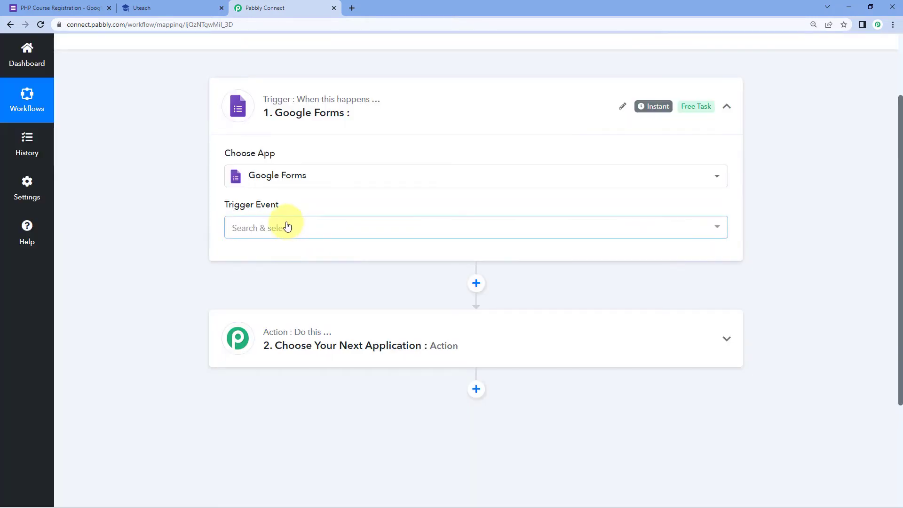
left_click(298, 227)
left_click(253, 284)
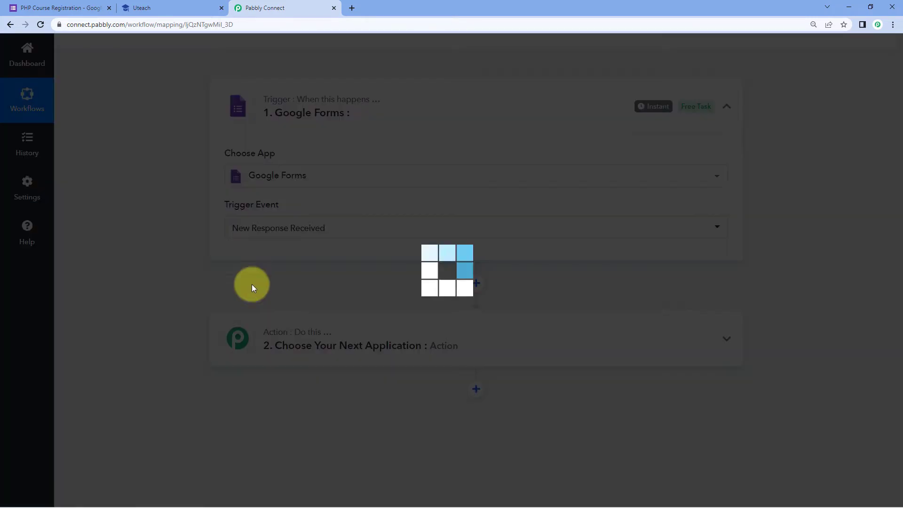
Copy the trigger's webhook URL and go to the PHP Course Registration form.
scroll(254, 245, "down", 1)
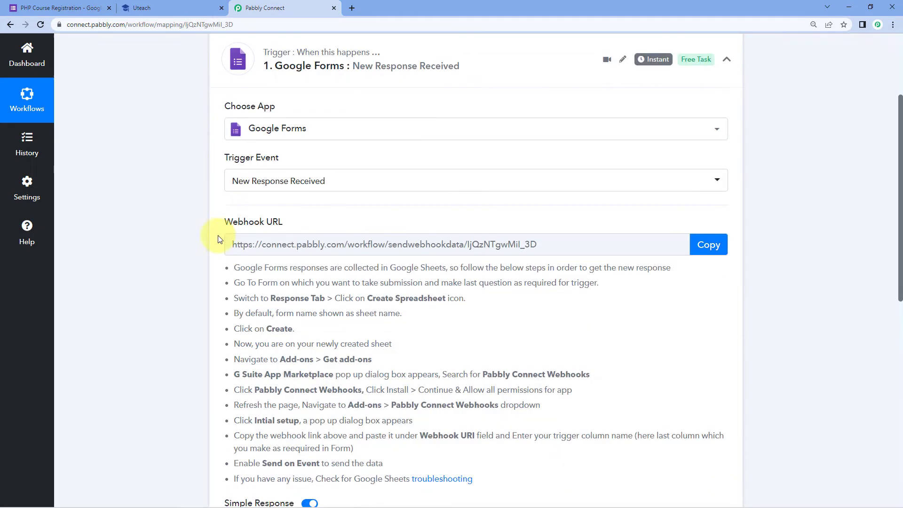
scroll(291, 169, "down", 1)
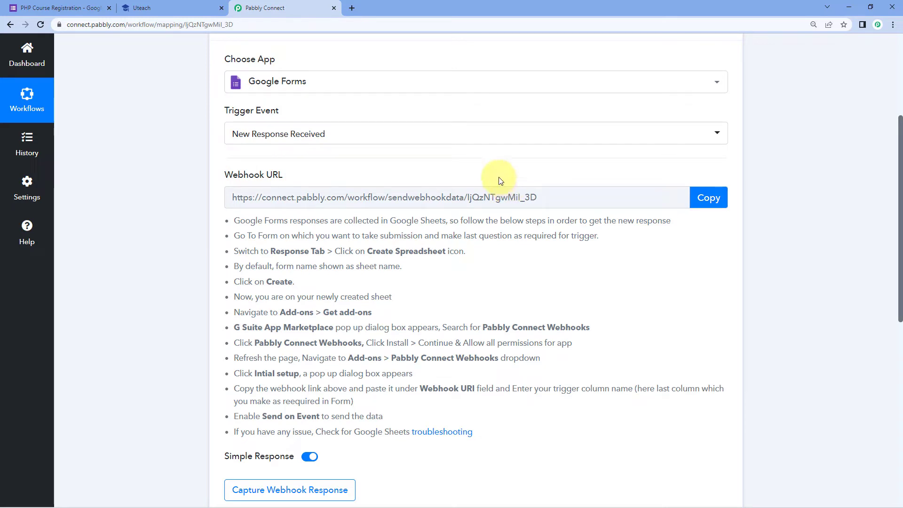
left_click(705, 203)
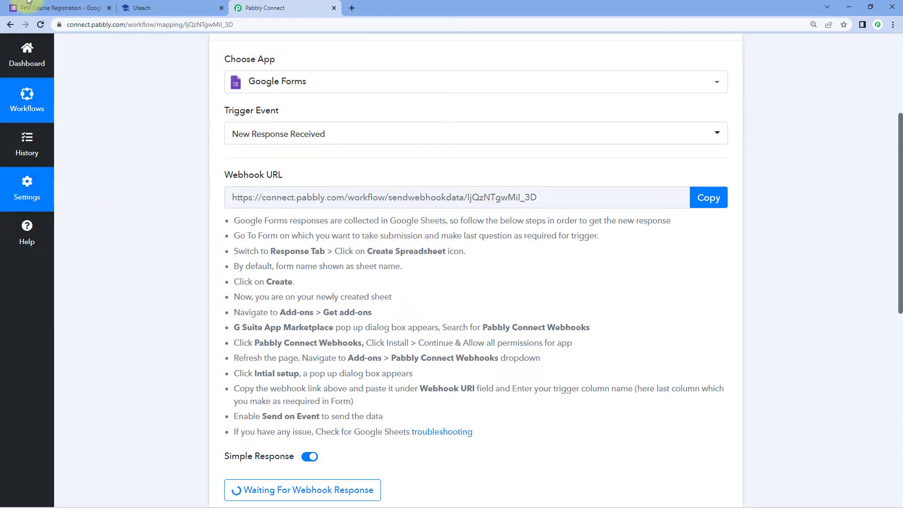
left_click(67, 6)
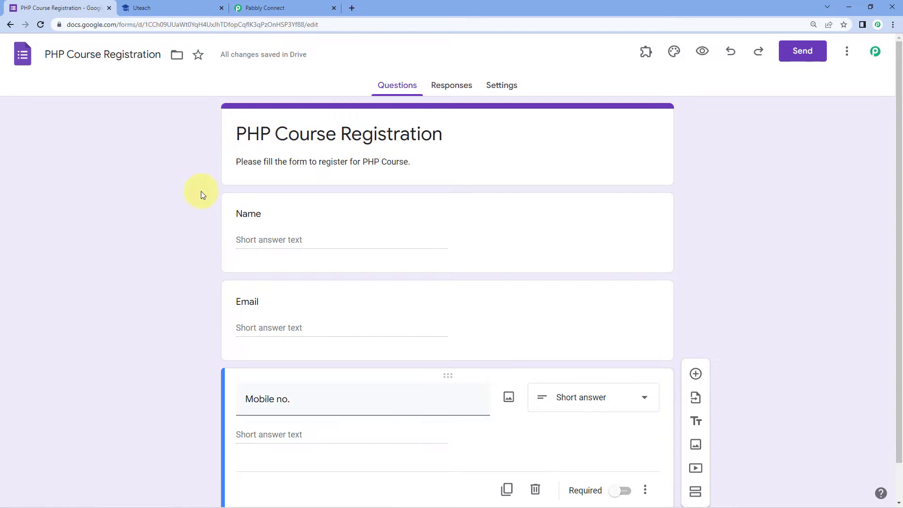
Link the form's responses to a newly created spreadsheet from the Responses tab.
scroll(157, 216, "down", 1)
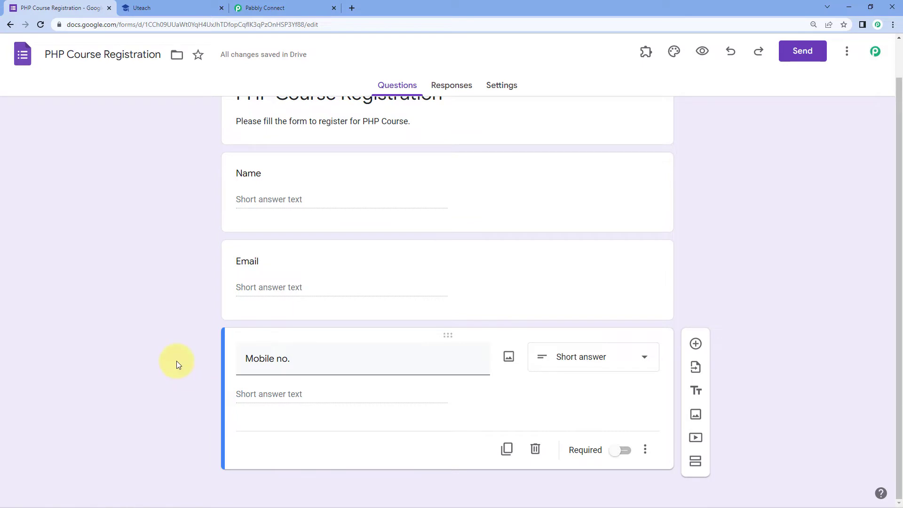
scroll(176, 363, "up", 1)
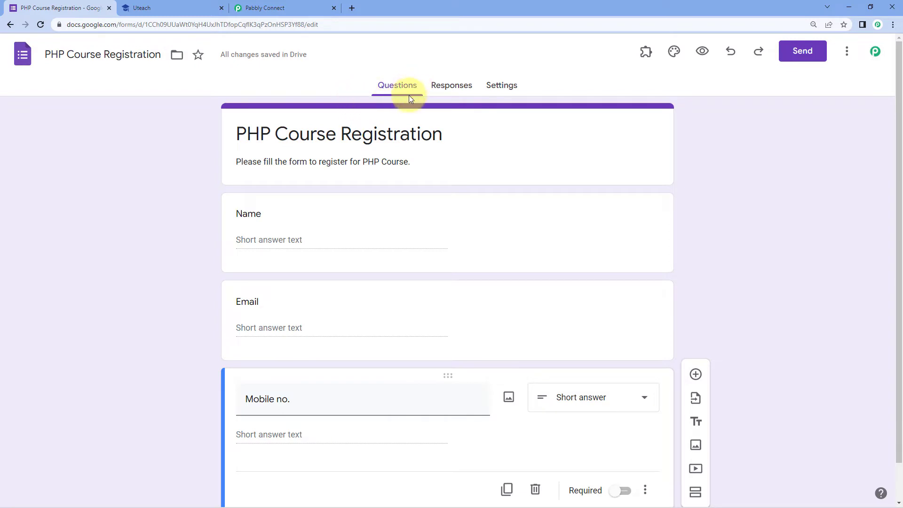
left_click(449, 90)
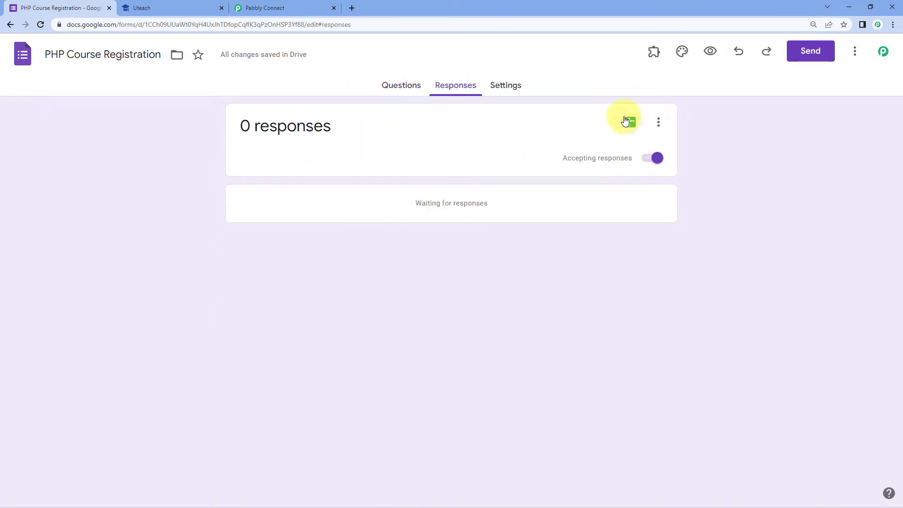
left_click(631, 123)
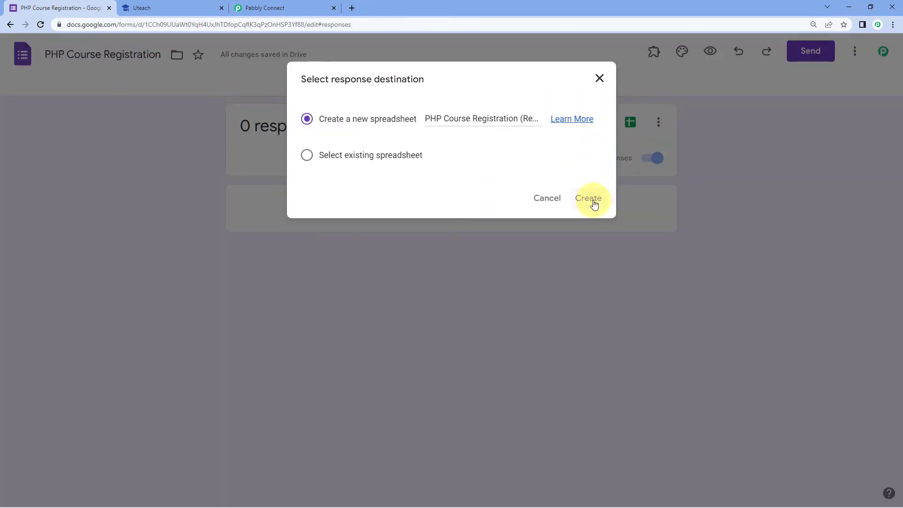
left_click(594, 201)
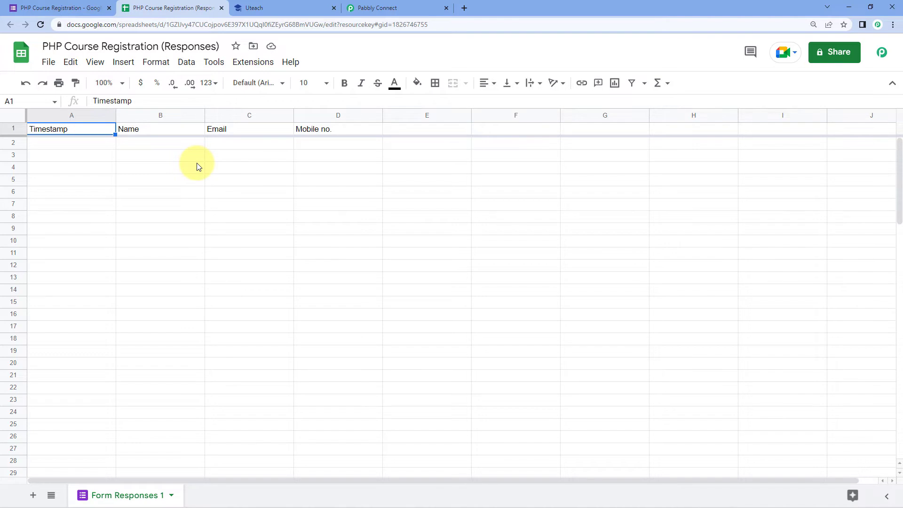
left_click(250, 62)
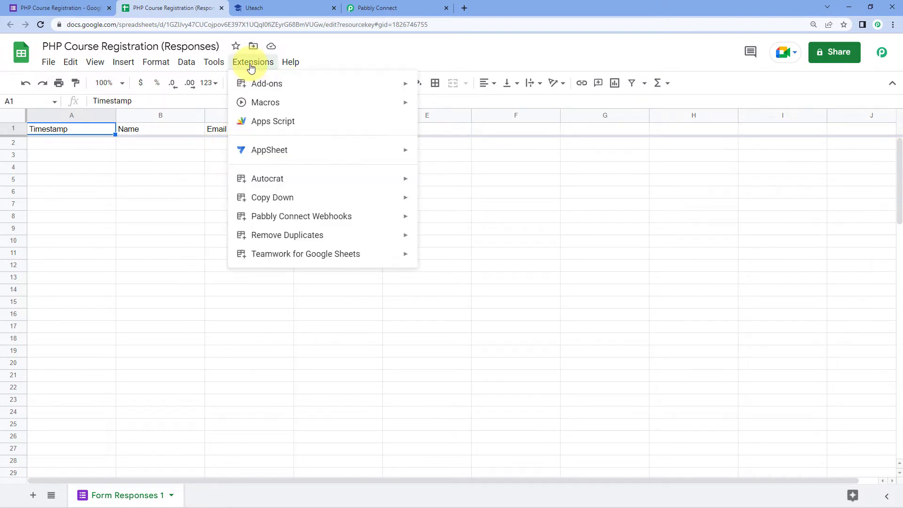
mouse_move(268, 89)
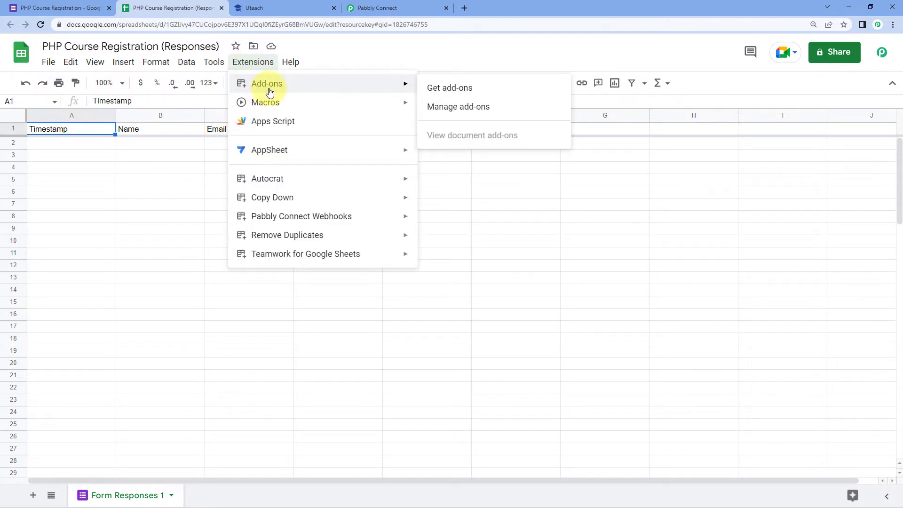
left_click(490, 93)
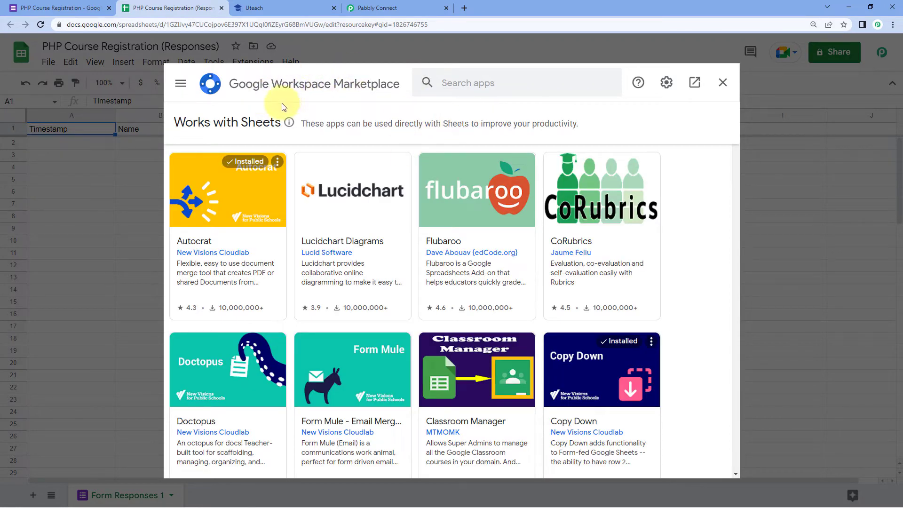
left_click(483, 85)
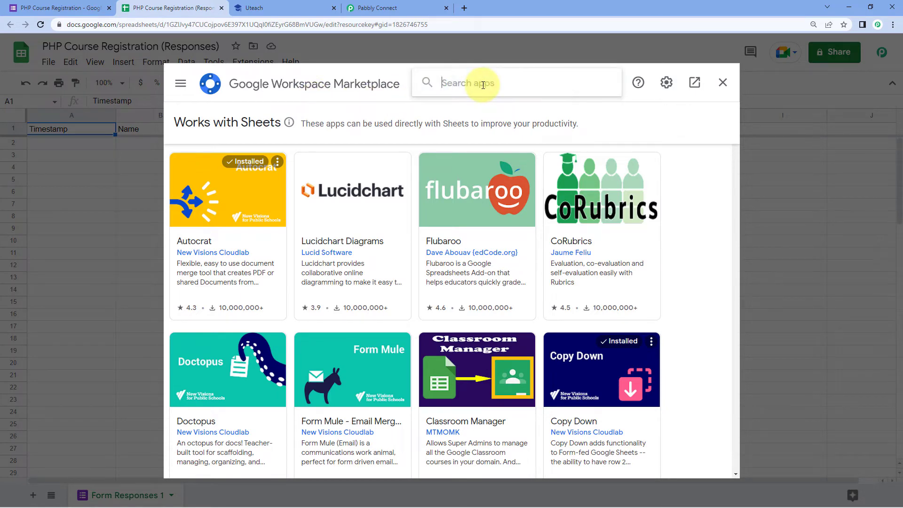
type("Pabbly")
key("Down")
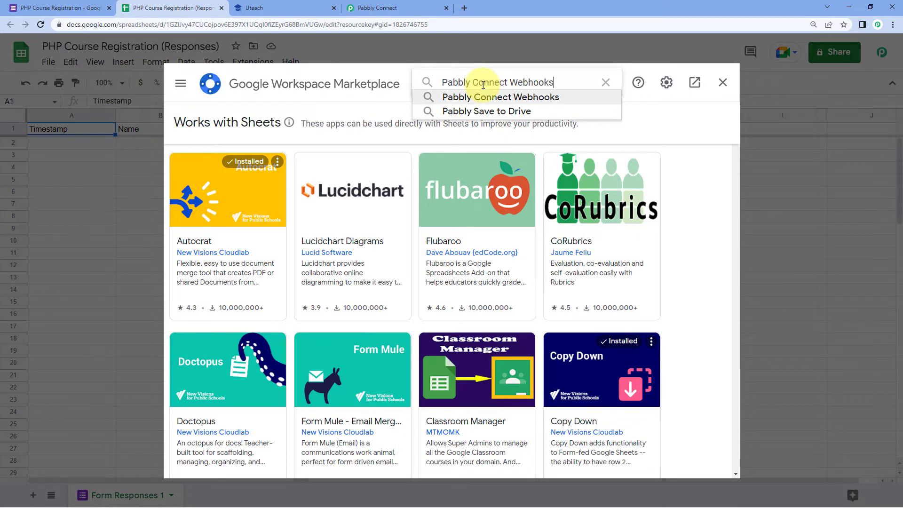
key("Return")
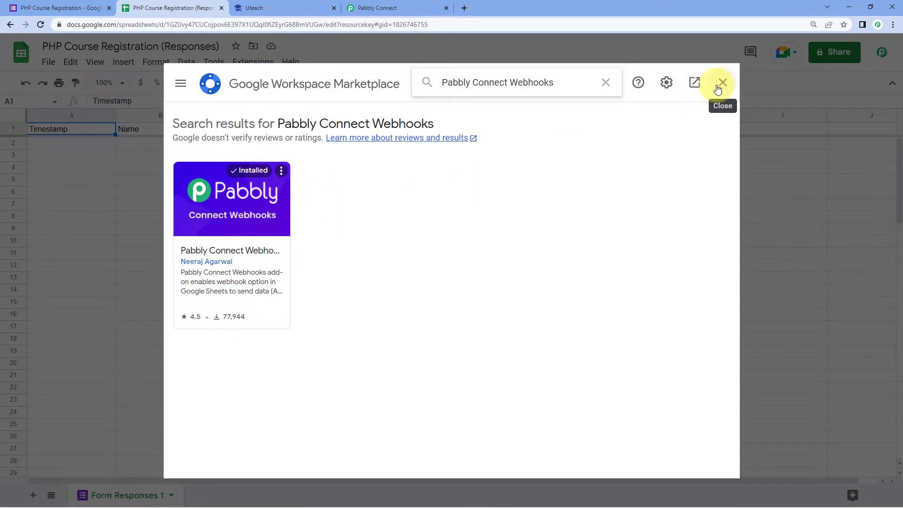
left_click(721, 84)
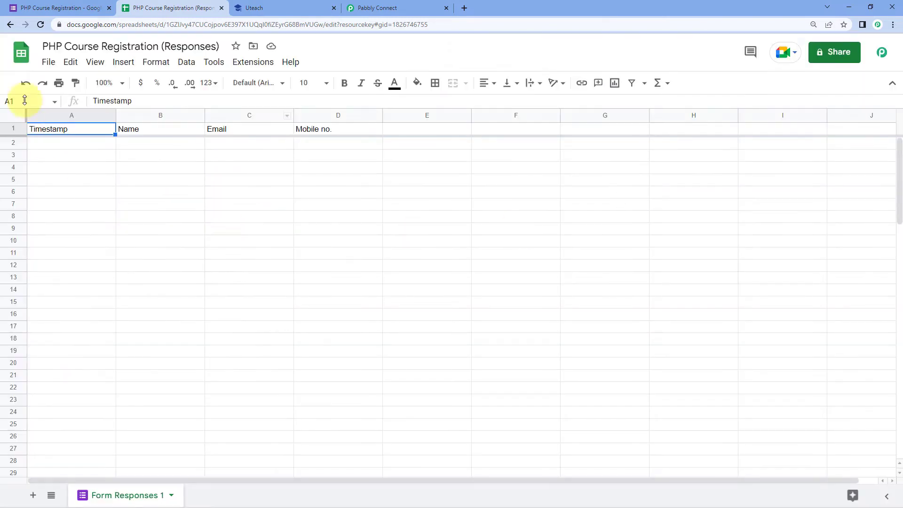
Reload the sheet and launch Extensions > Pabbly Connect Webhooks > Initial Setup.
left_click(42, 26)
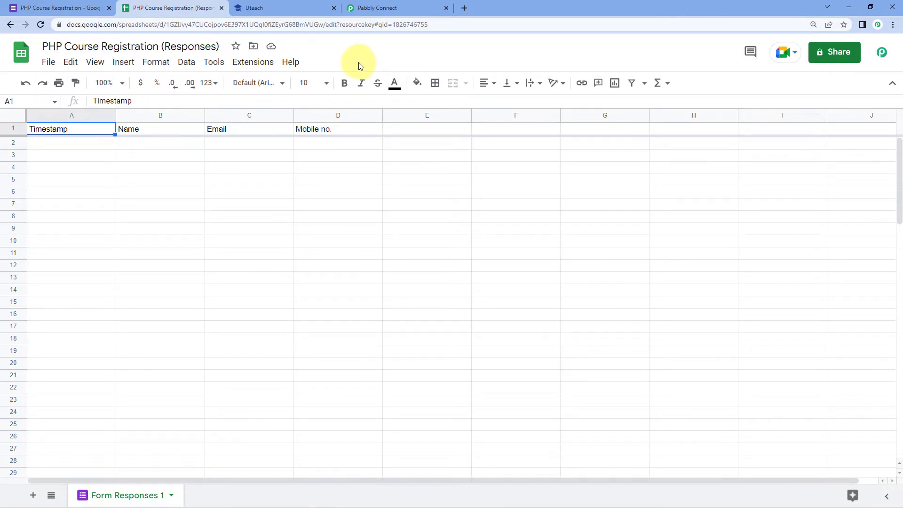
left_click(261, 66)
mouse_move(292, 226)
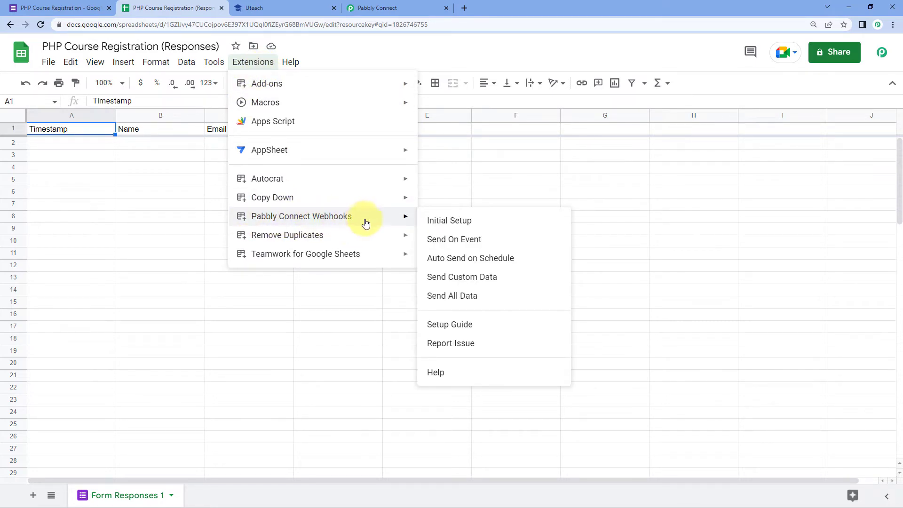
left_click(475, 221)
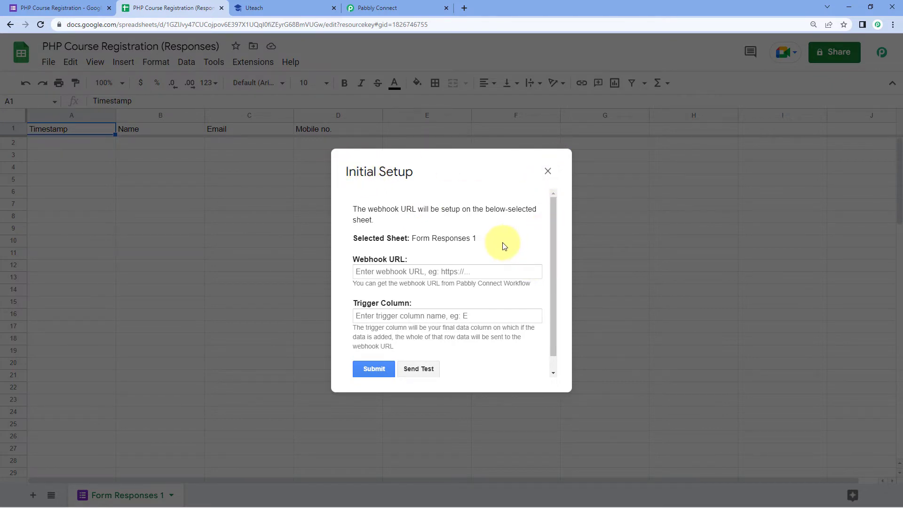
scroll(504, 244, "down", 1)
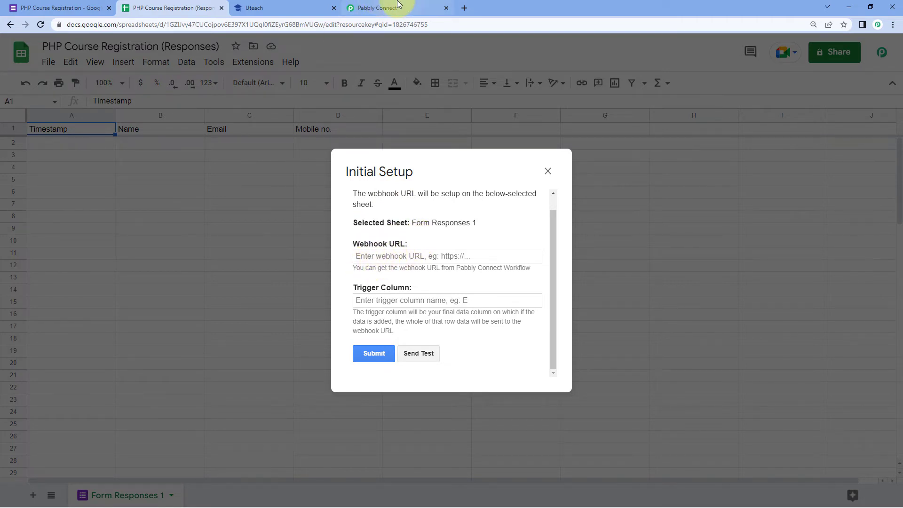
left_click(405, 8)
Paste the Pabbly Connect webhook URL into the Initial Setup's Webhook URL field.
left_click(718, 199)
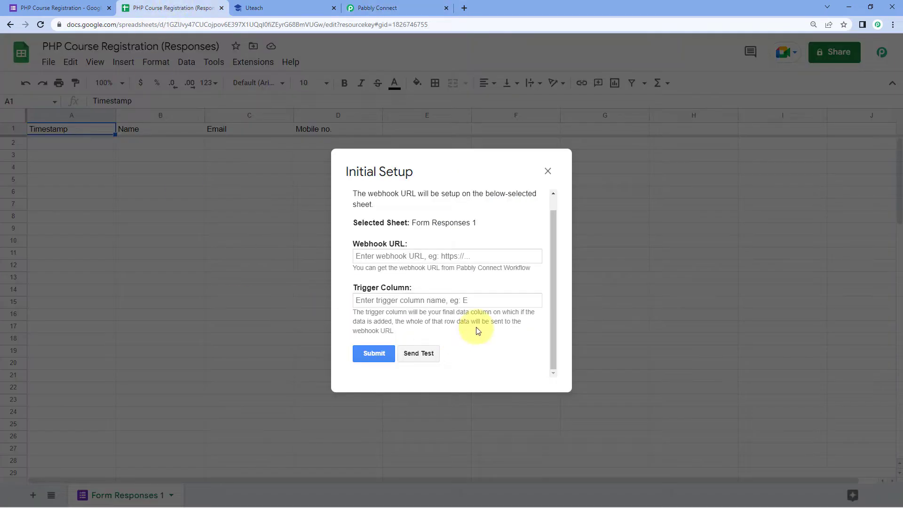
left_click(379, 256)
right_click(381, 257)
left_click(417, 334)
left_click(439, 274)
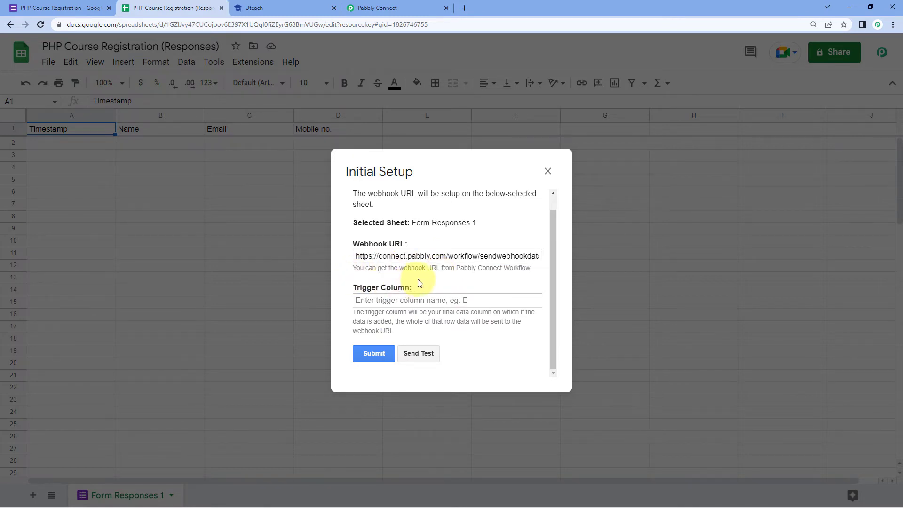
left_click_drag(436, 168, 506, 163)
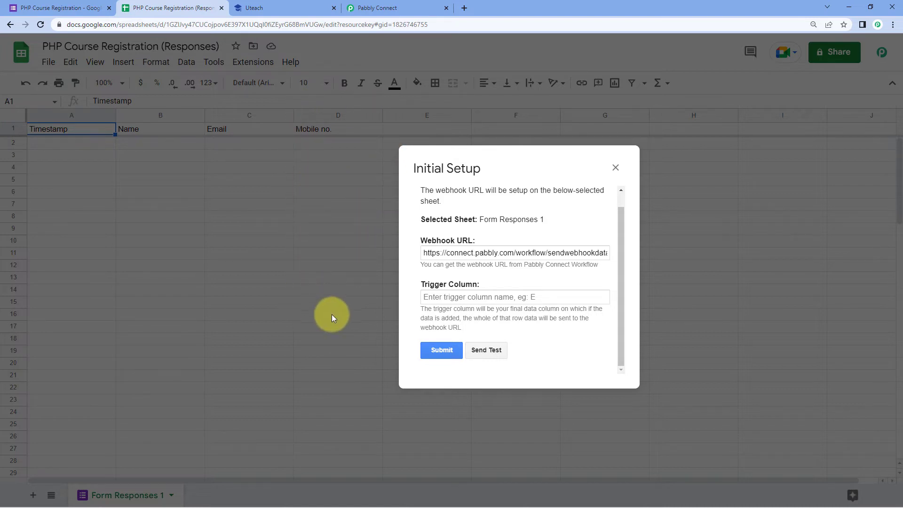
Set the trigger column to D and submit the webhook setup.
left_click(443, 298)
type("D")
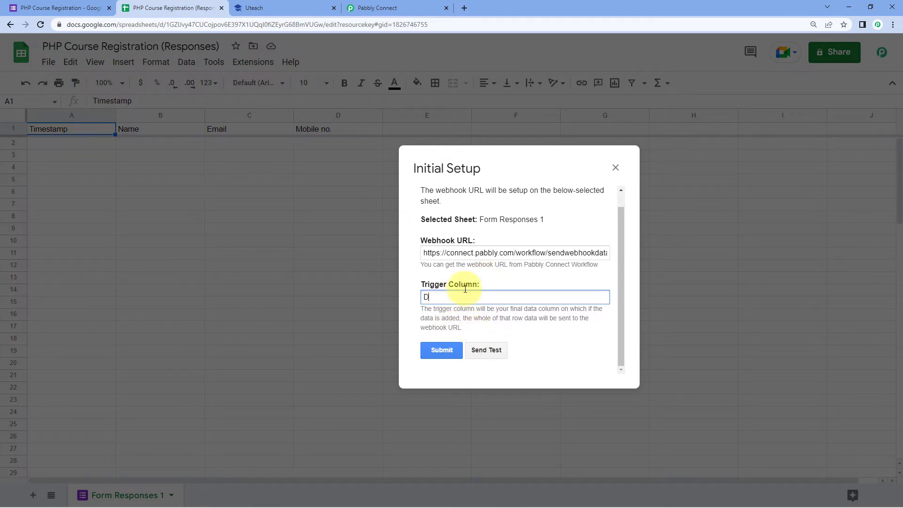
left_click(445, 351)
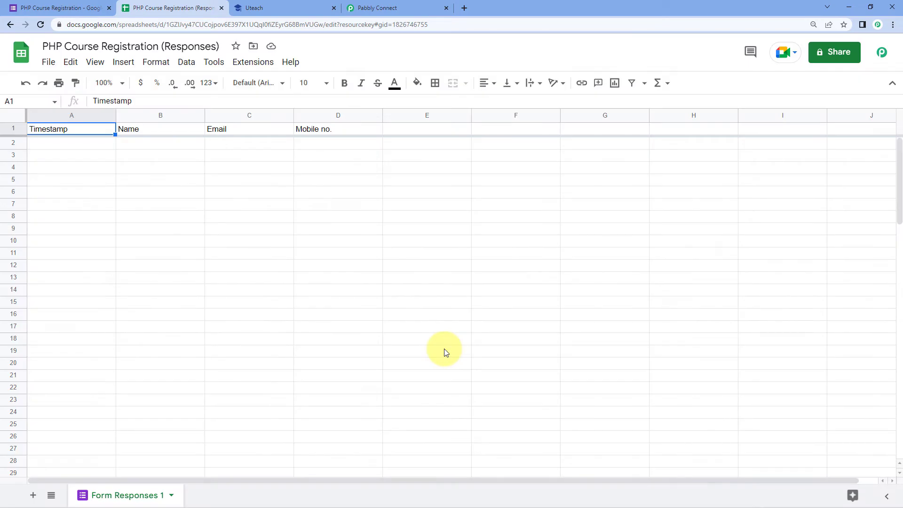
Enable Pabbly Connect Webhooks' Send On Event, then return to the registration form.
left_click(258, 63)
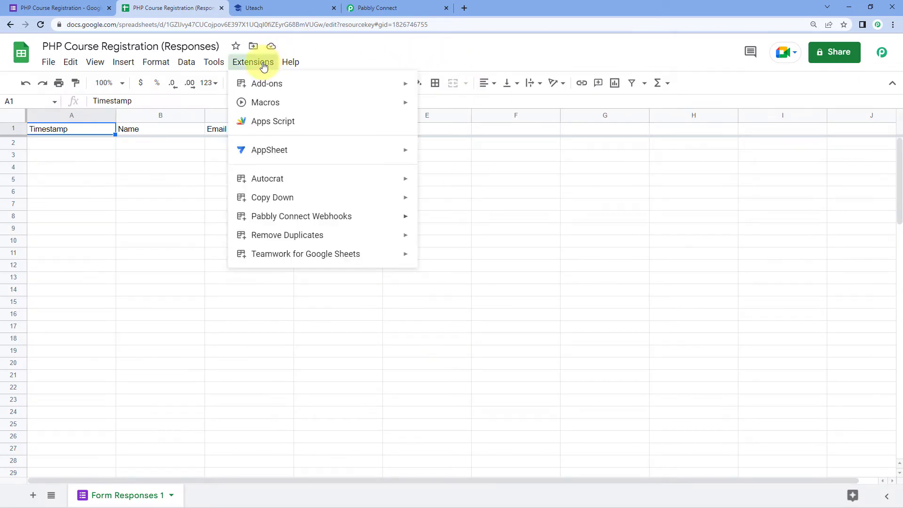
mouse_move(308, 216)
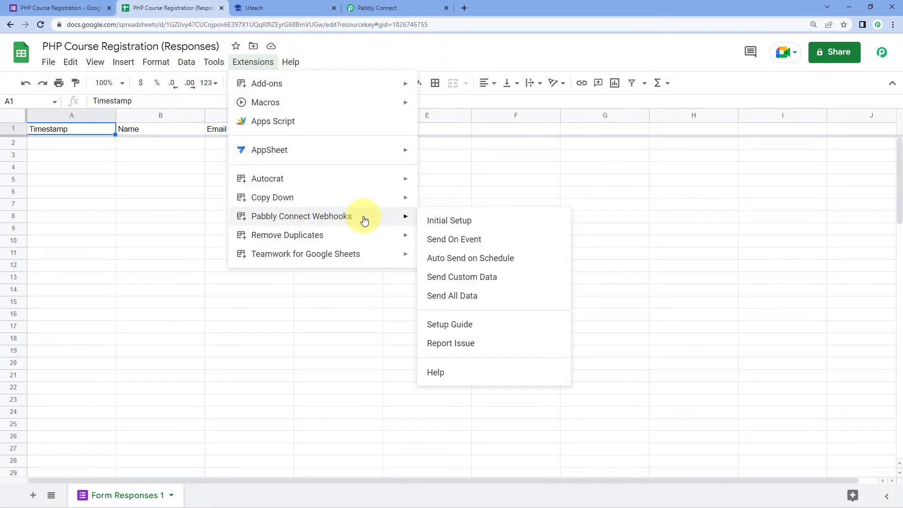
left_click(428, 242)
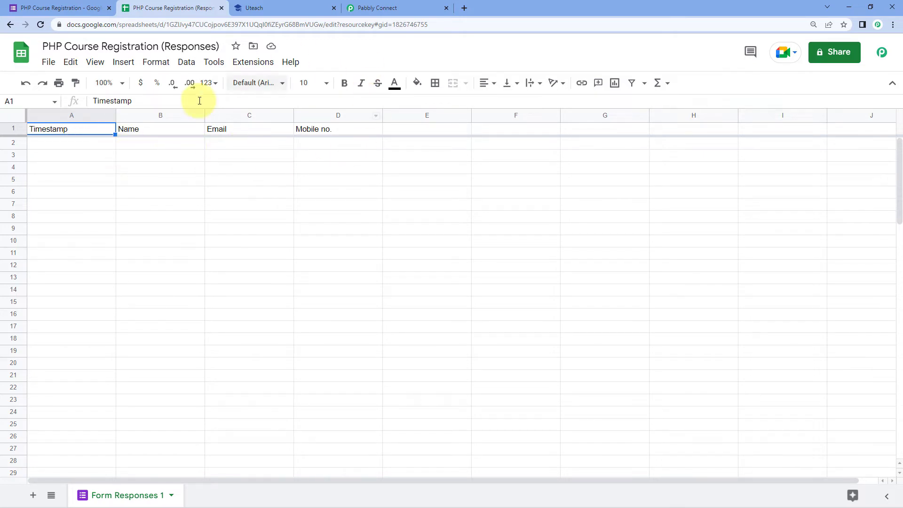
left_click(89, 8)
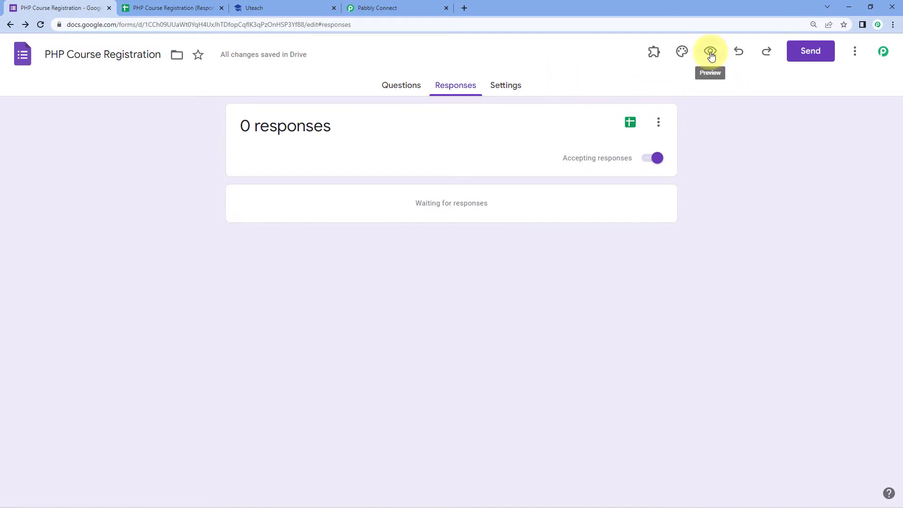
Preview the live registration form and confirm Pabbly Connect shows Waiting For Webhook Response.
left_click(710, 53)
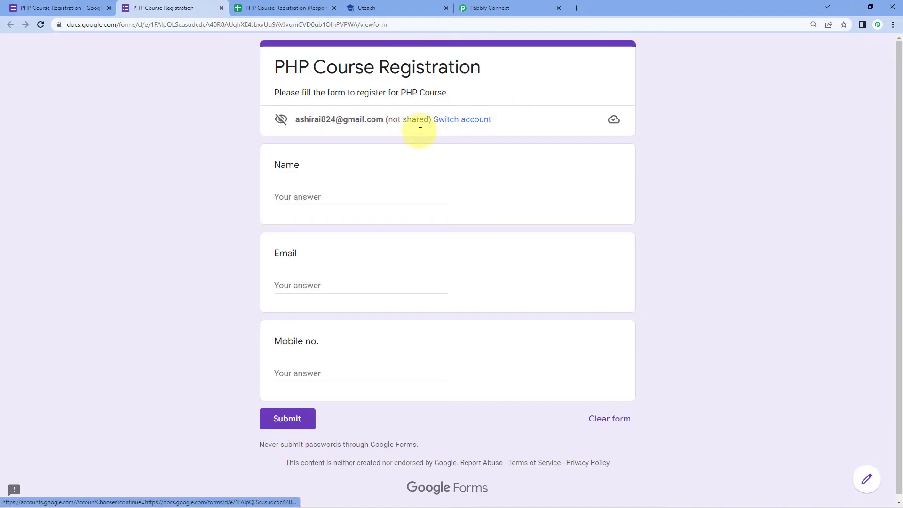
left_click(543, 6)
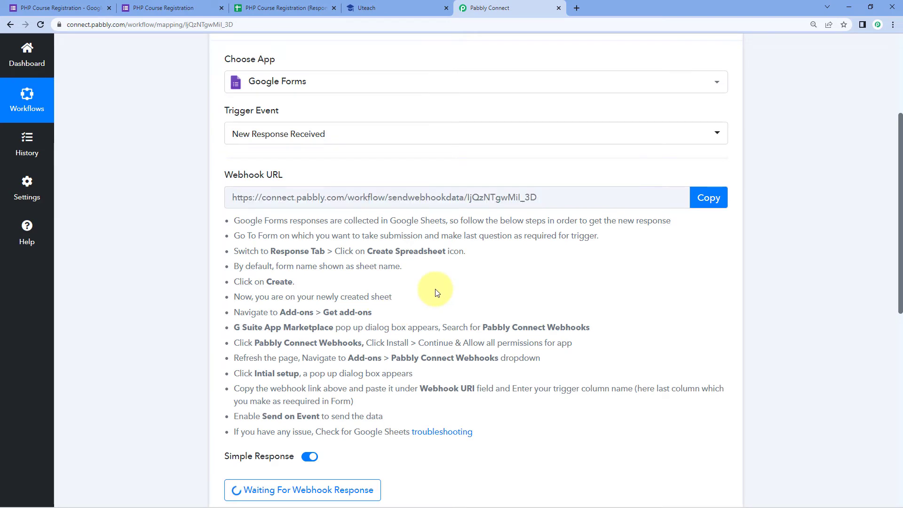
scroll(435, 289, "down", 2)
scroll(436, 289, "down", 2)
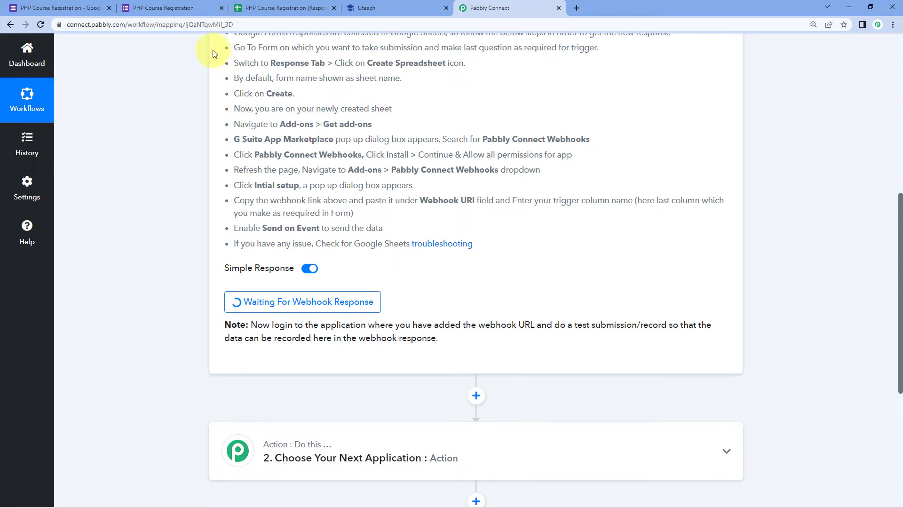
left_click(210, 8)
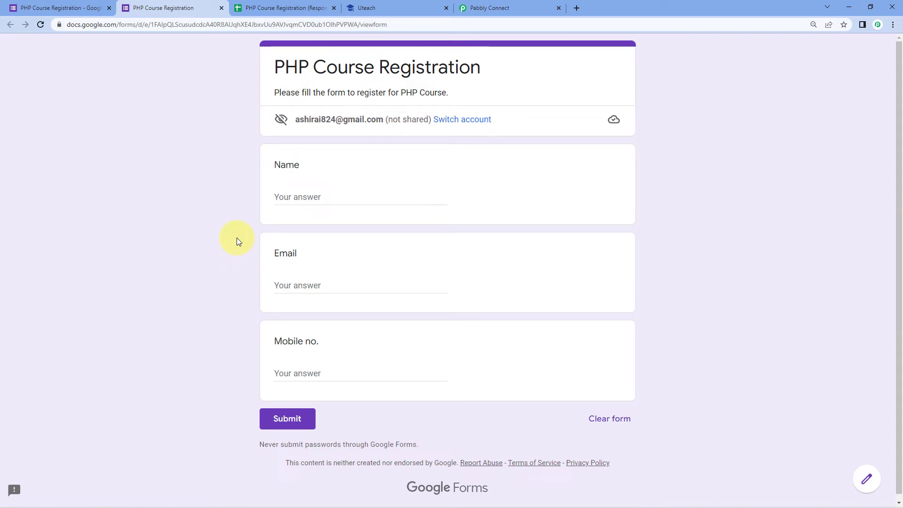
left_click(488, 7)
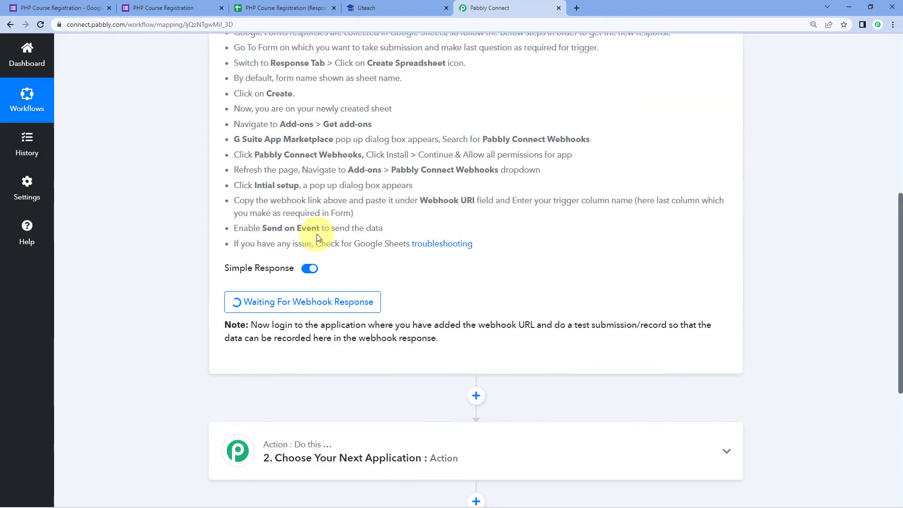
Fill in a test respondent's name, e-mail and mobile number, then submit the form.
left_click(196, 5)
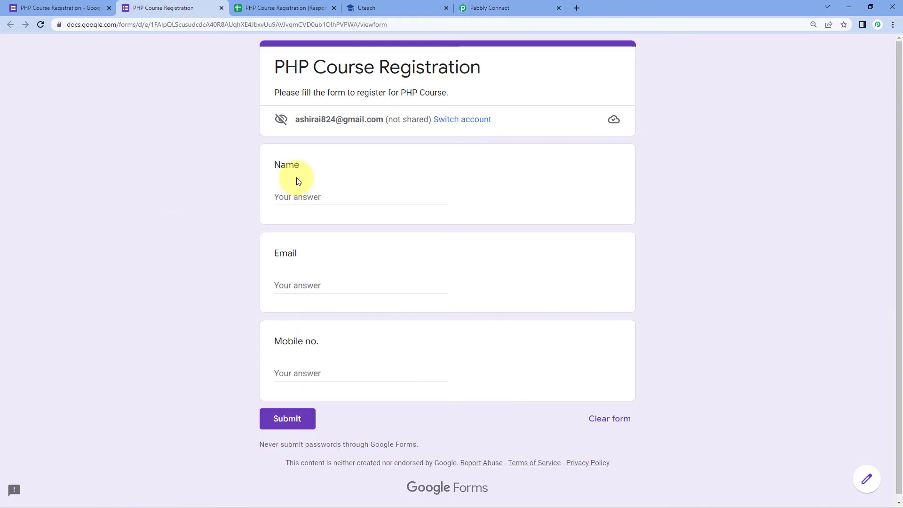
left_click(295, 196)
key("Tab")
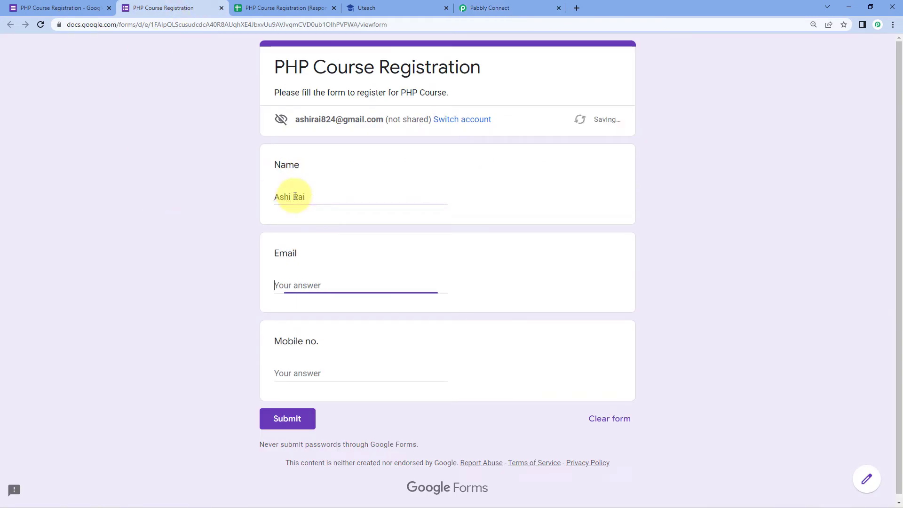
key("Tab")
type("93408")
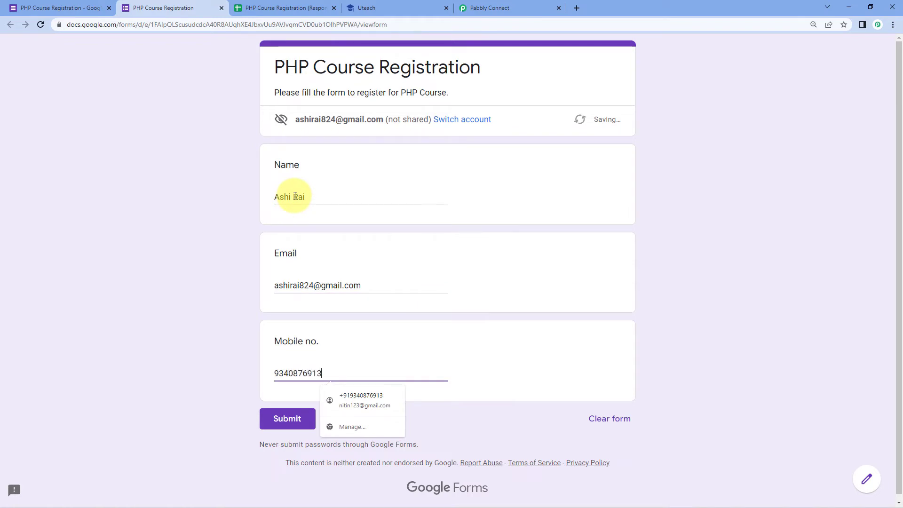
left_click(228, 274)
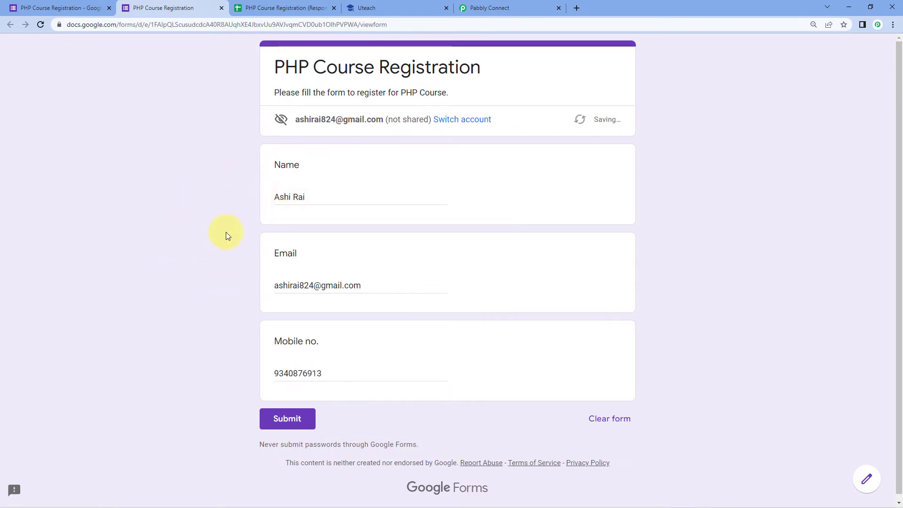
triple_click(313, 197)
left_click(325, 297)
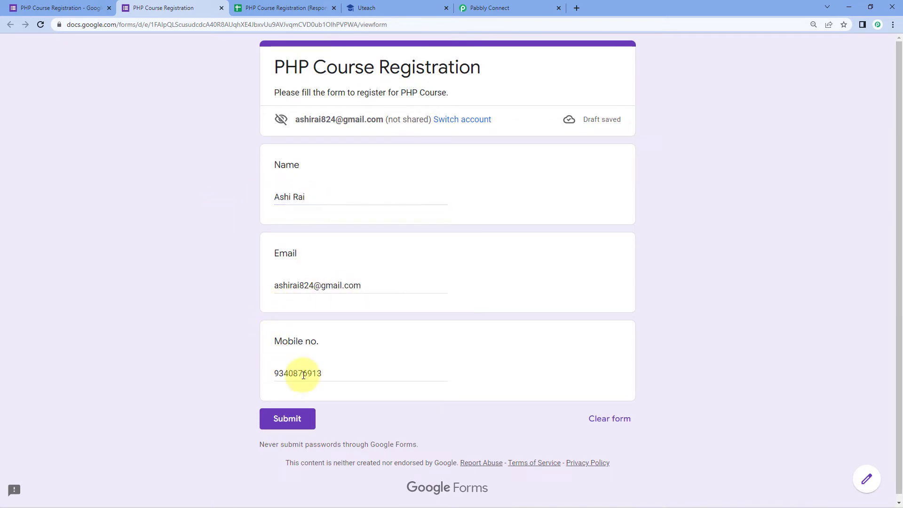
left_click(288, 418)
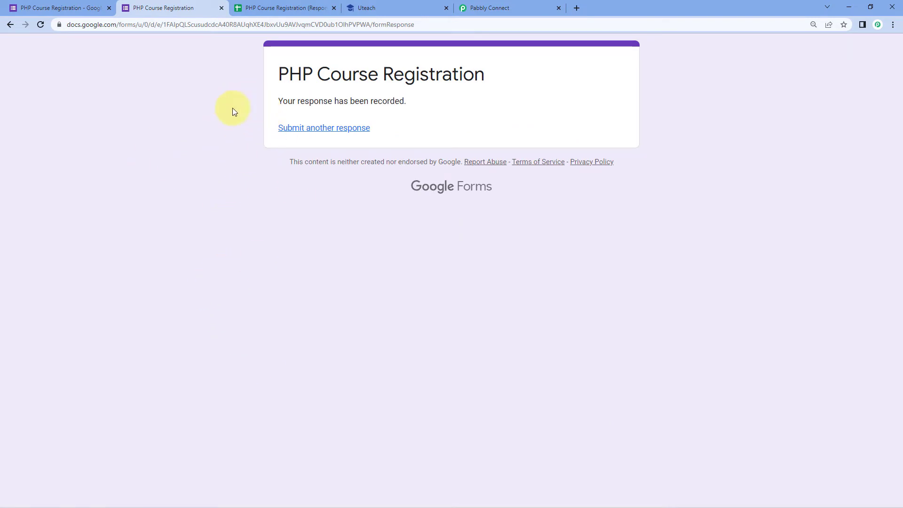
Check the test registration in row 2 of the responses sheet, then view Pabbly Connect's captured data.
left_click(300, 7)
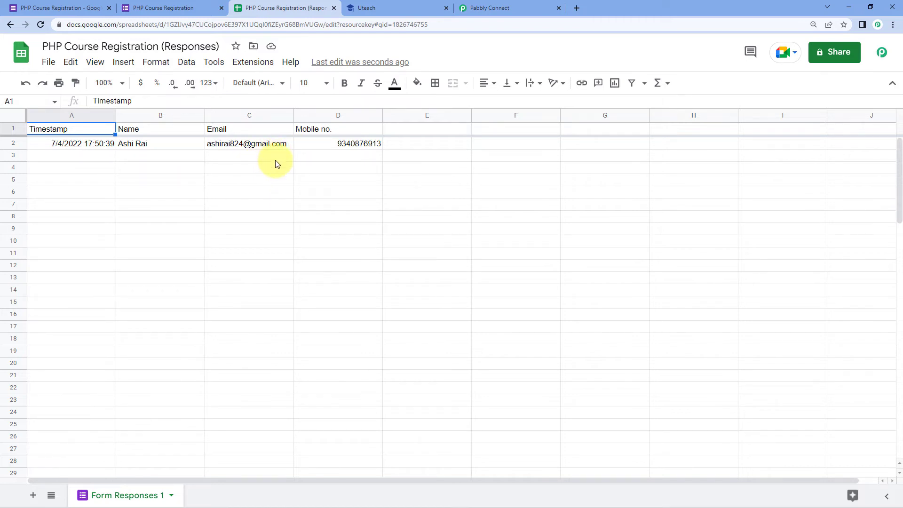
left_click(505, 8)
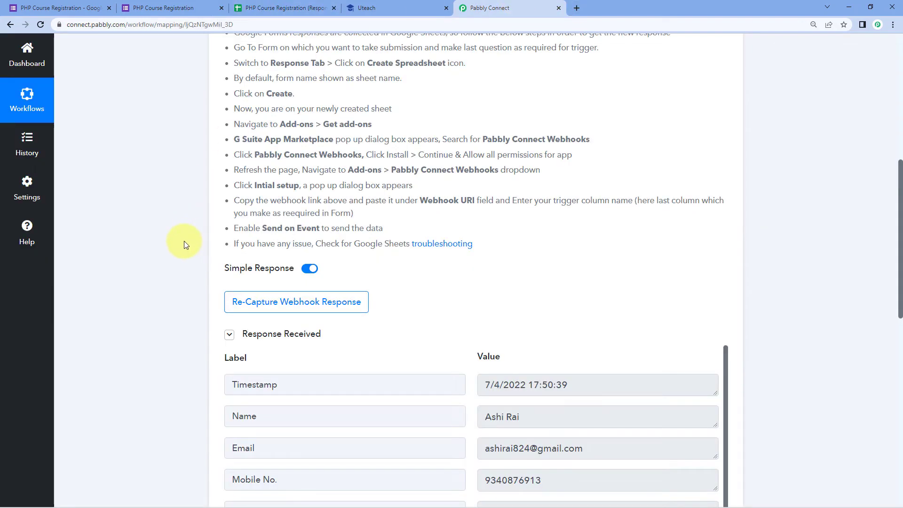
Review the captured Name, Email and Mobile No. values in the trigger's response data.
scroll(184, 241, "down", 3)
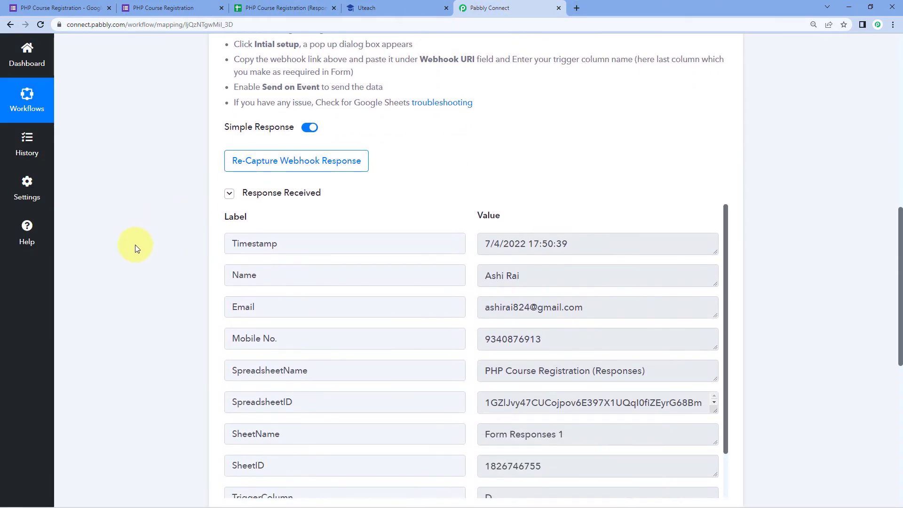
scroll(320, 209, "down", 2)
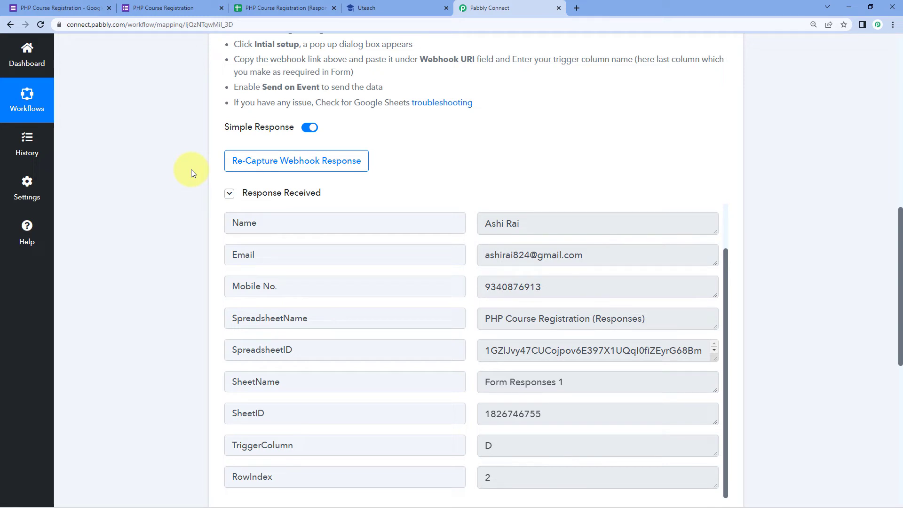
scroll(389, 239, "down", 1)
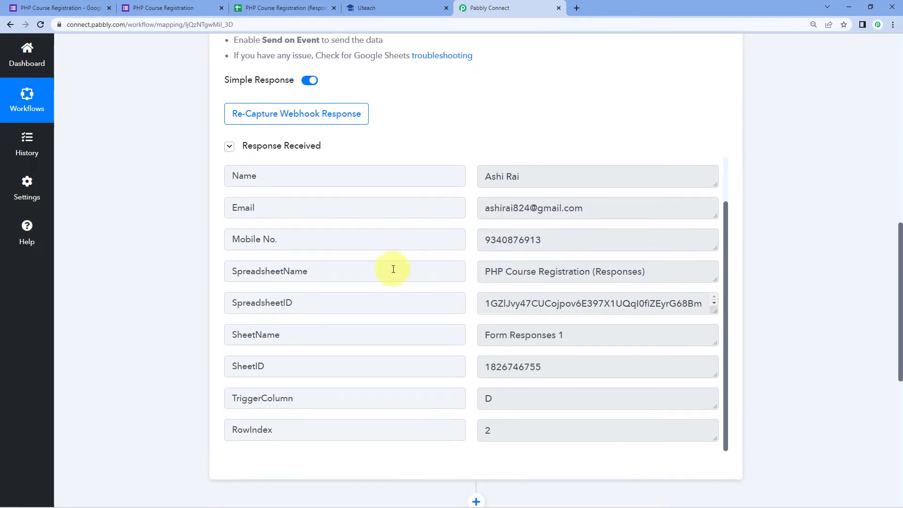
left_click(542, 240)
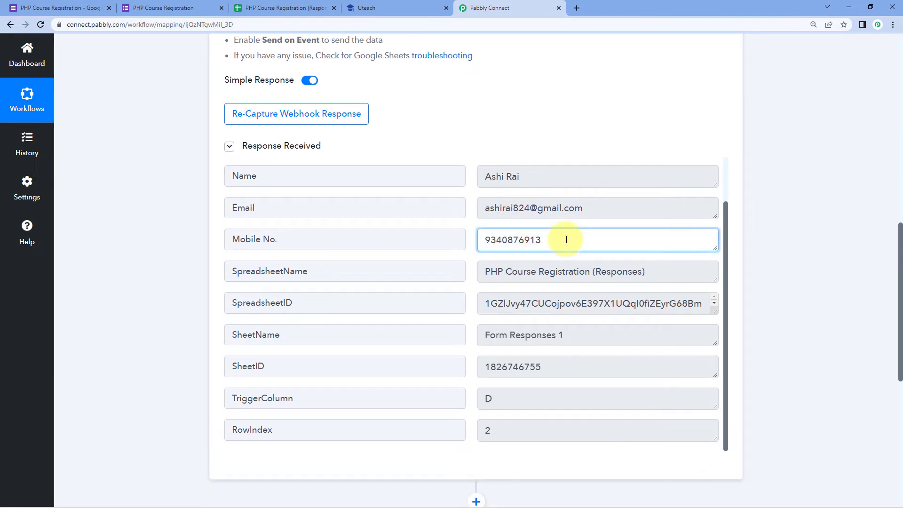
left_click(485, 177)
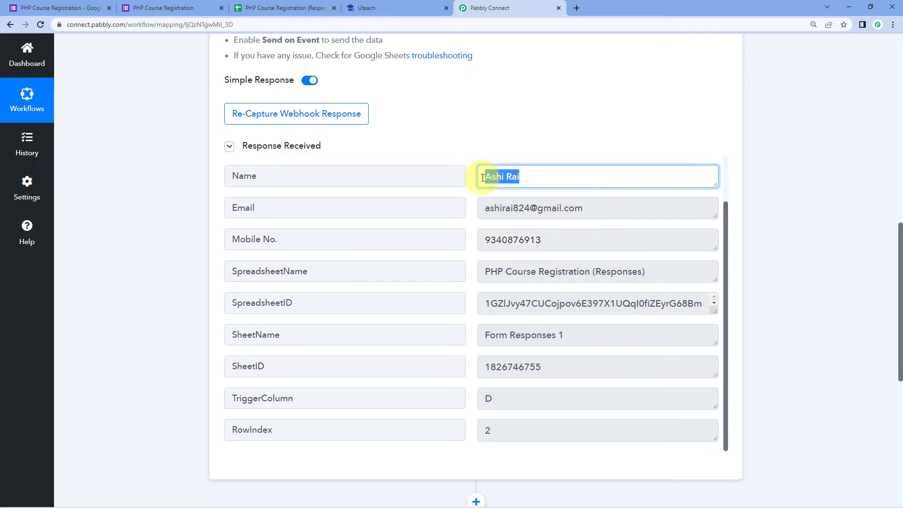
left_click(481, 217)
left_click(481, 242)
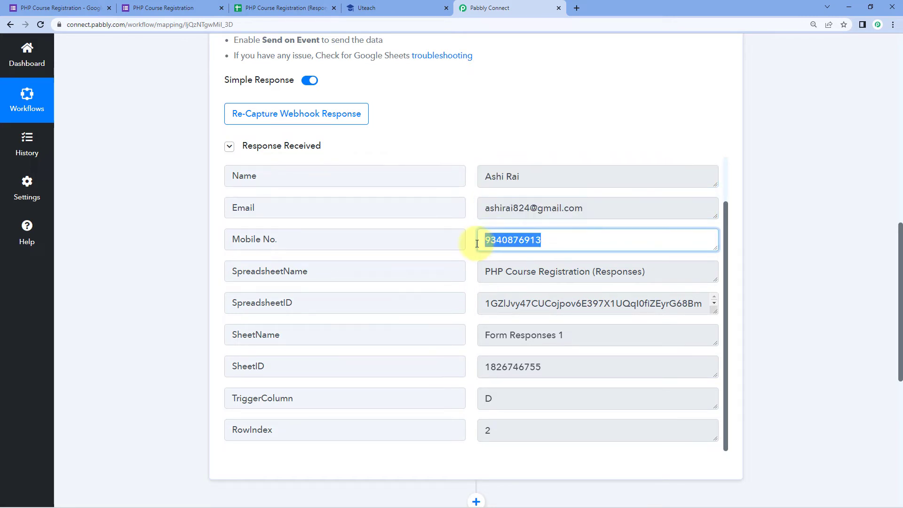
left_click(468, 151)
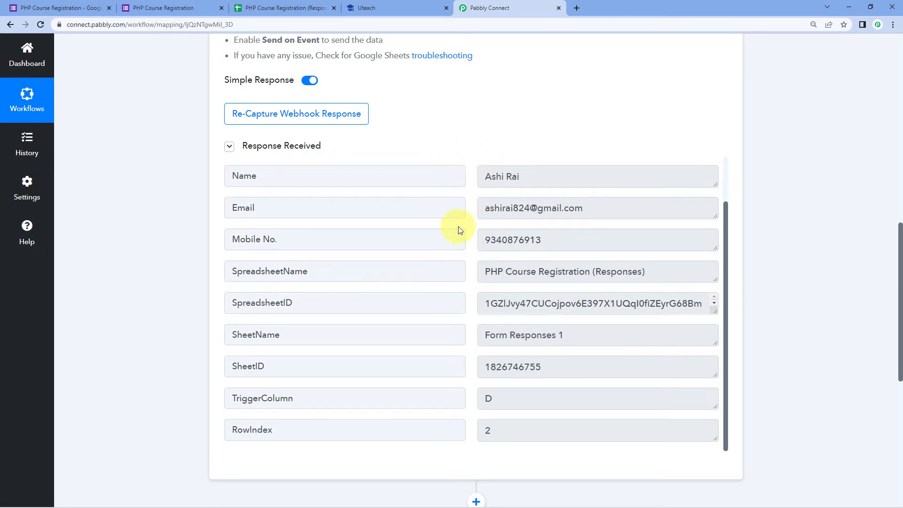
scroll(472, 233, "up", 2)
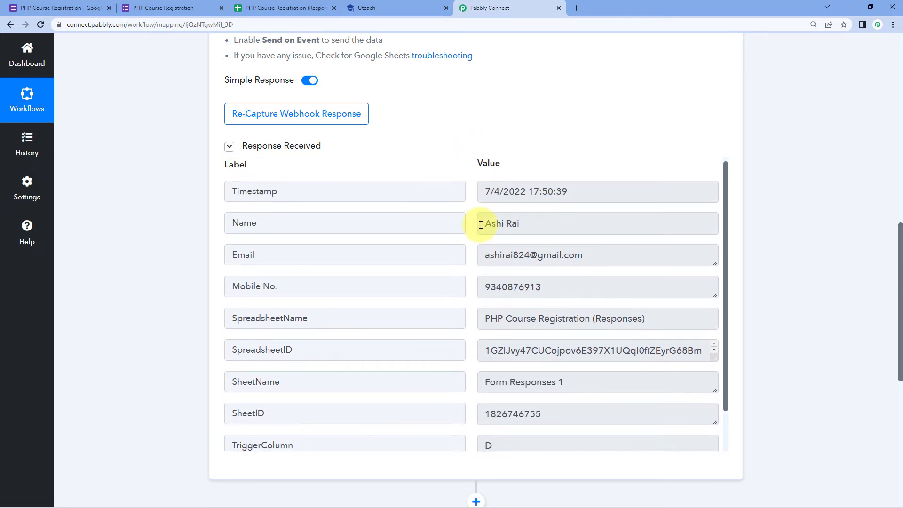
scroll(762, 191, "down", 7)
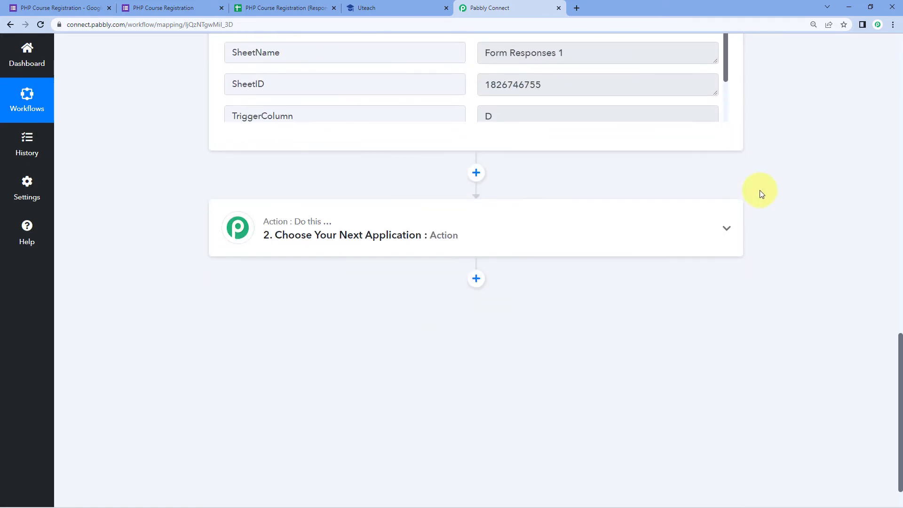
Choose Uteach as the action step's app.
left_click(239, 227)
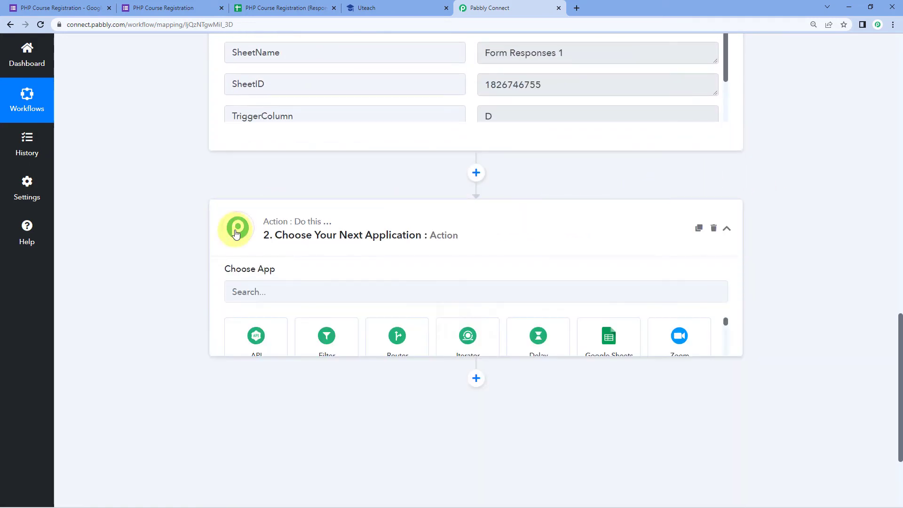
left_click(267, 250)
type("Uteach")
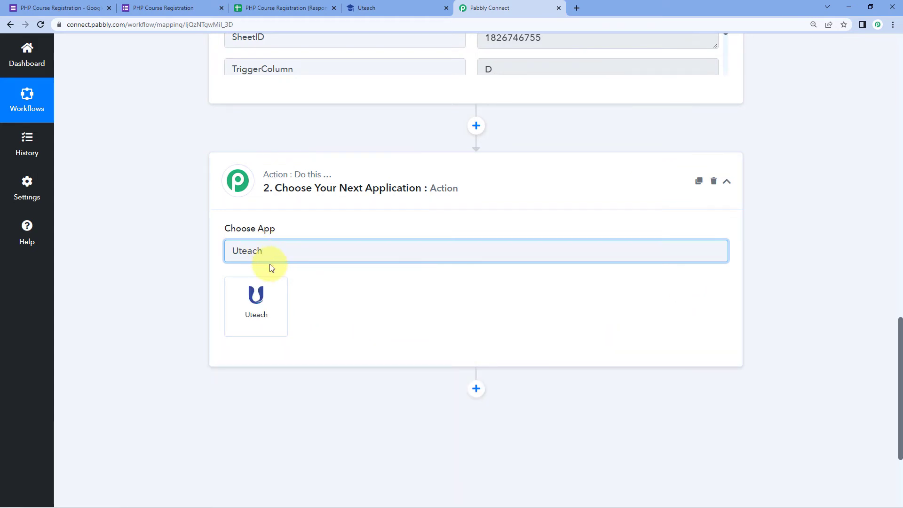
left_click(270, 289)
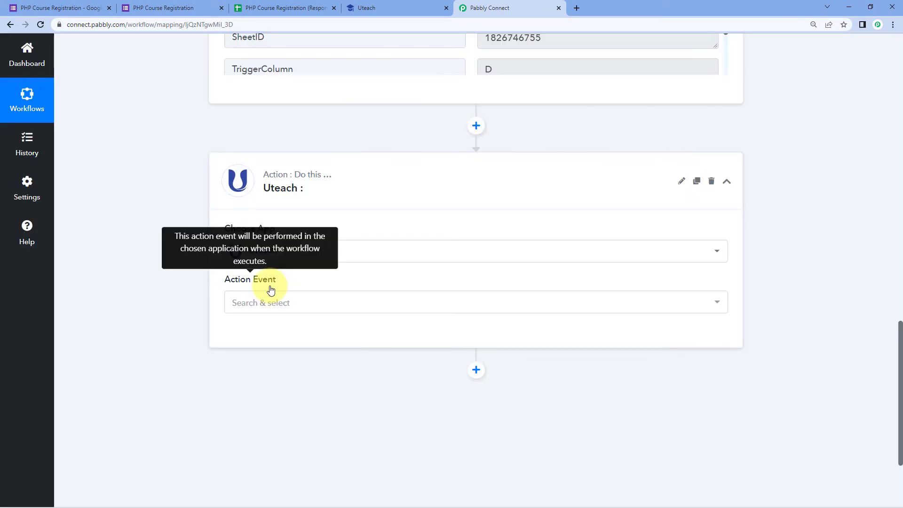
Set the action event to Create Student and start adding a new Uteach connection.
left_click(270, 305)
scroll(199, 299, "down", 2)
left_click(289, 267)
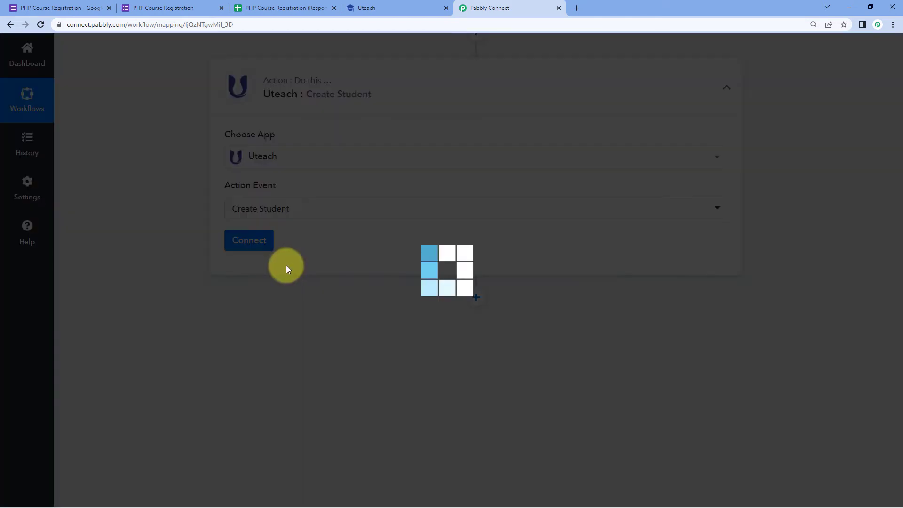
left_click(245, 242)
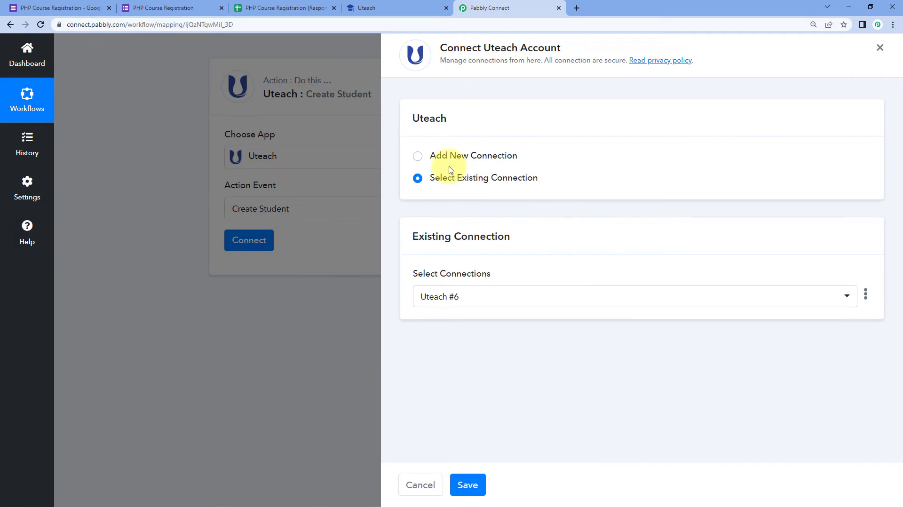
left_click(418, 157)
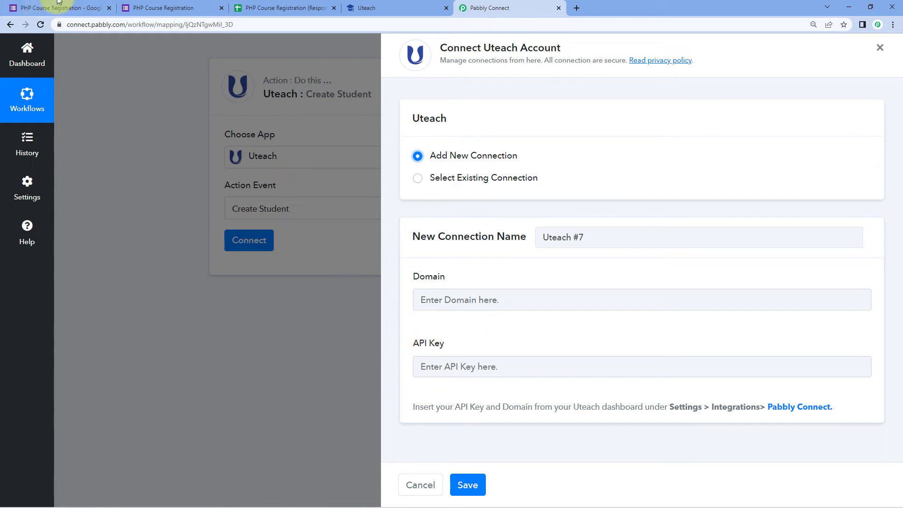
In Uteach Settings > Integrations, open the Pabbly Connect integration and copy its API key.
left_click(365, 8)
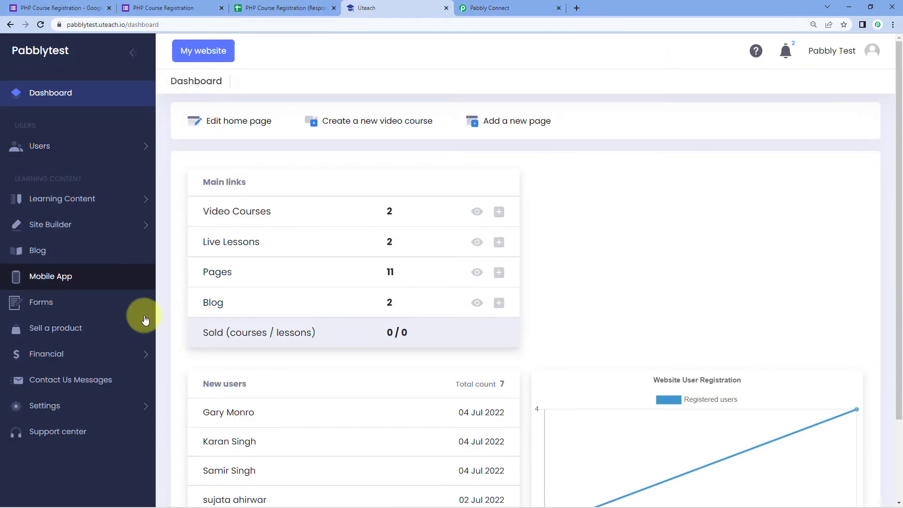
left_click(45, 405)
scroll(65, 407, "down", 1)
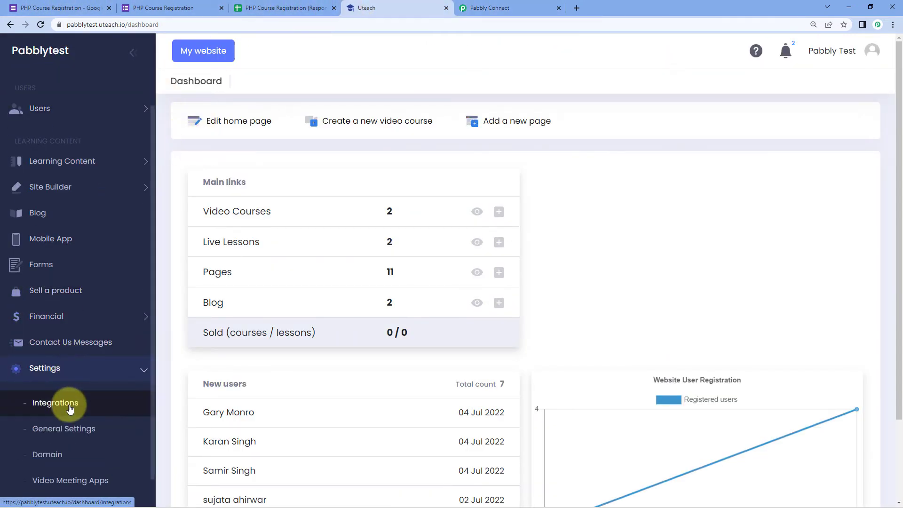
left_click(79, 392)
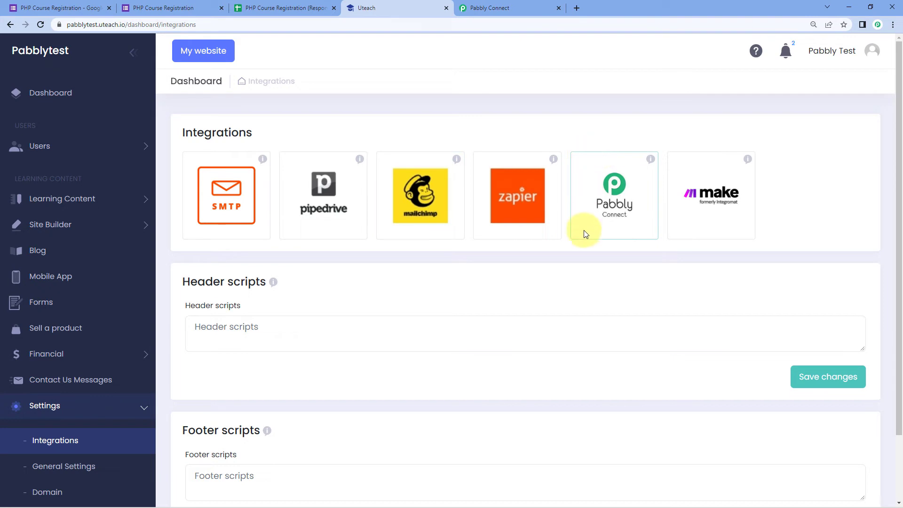
left_click(630, 194)
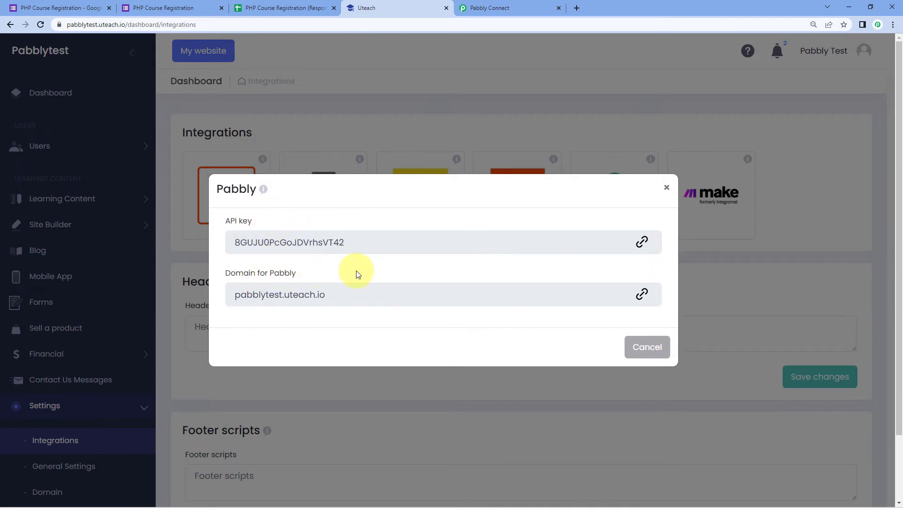
left_click(643, 242)
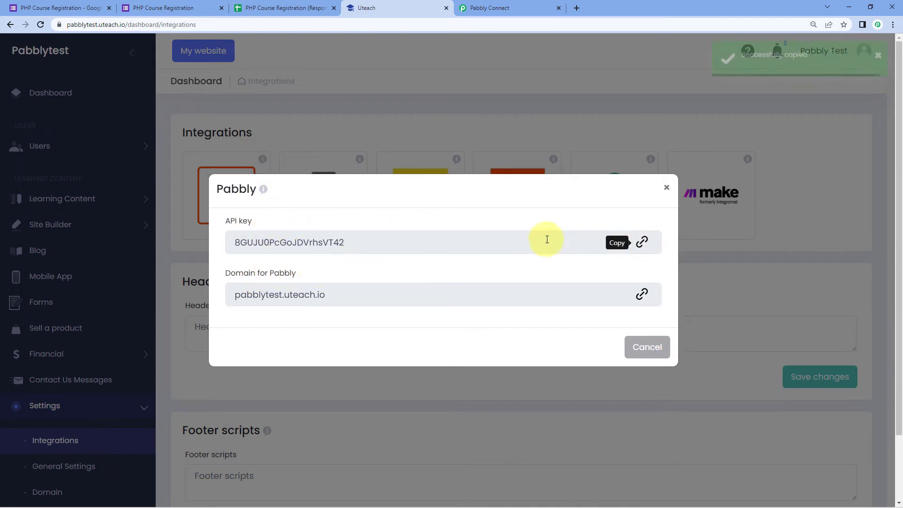
Paste the API key into the connection's API Key field, then copy Uteach's domain.
left_click(498, 4)
left_click(460, 363)
right_click(461, 361)
left_click(493, 266)
left_click(464, 300)
left_click(405, 4)
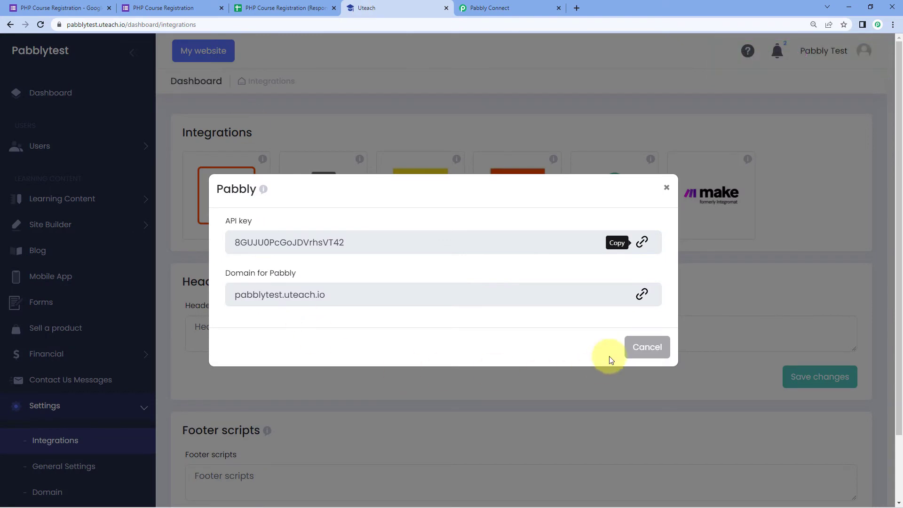
left_click(642, 295)
Paste pabblytest.uteach.io into the Domain field and save the Uteach #7 connection.
left_click(528, 5)
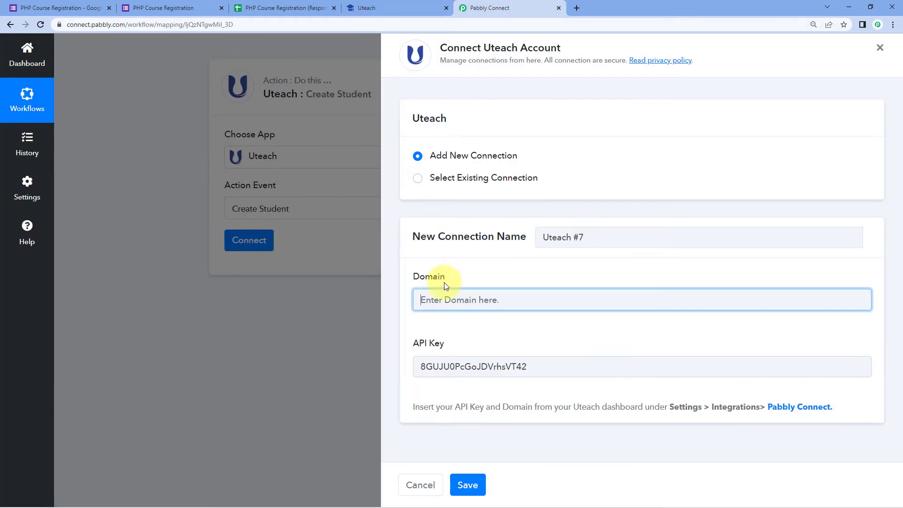
right_click(448, 304)
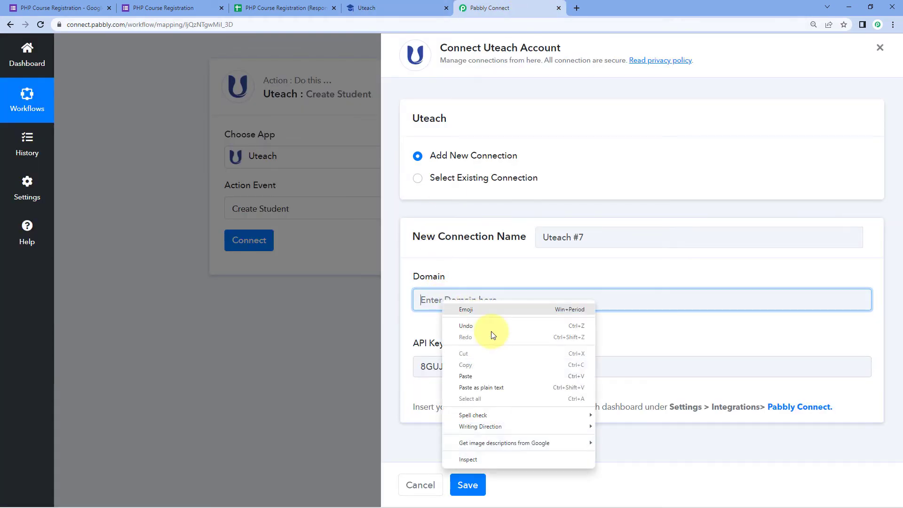
left_click(484, 371)
left_click(480, 479)
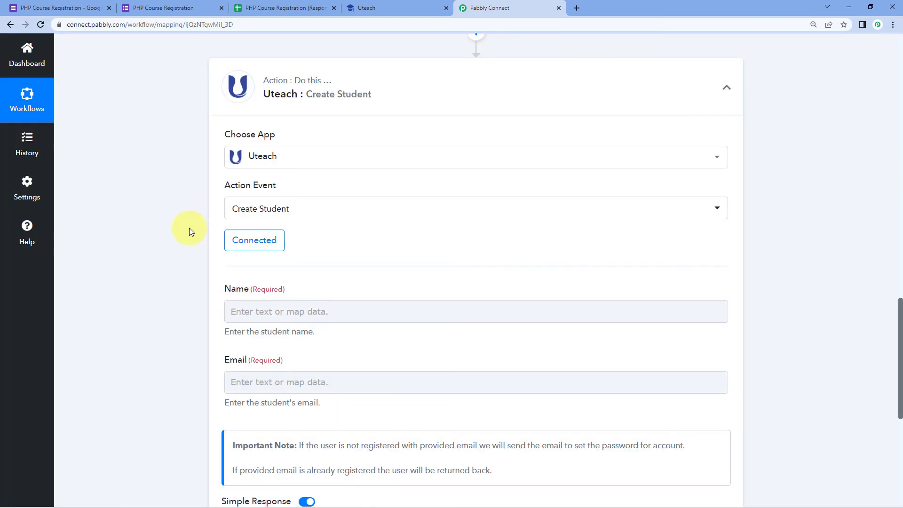
scroll(189, 228, "down", 2)
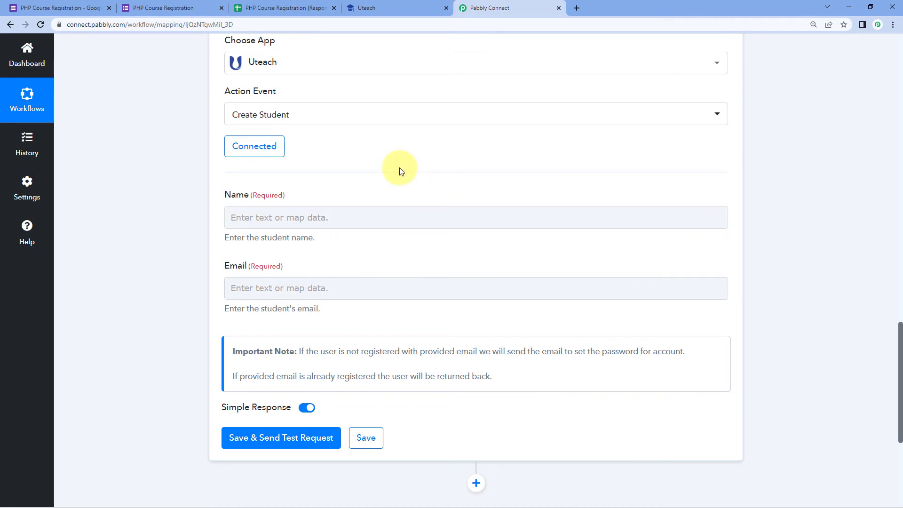
scroll(451, 272, "up", 9)
scroll(589, 297, "up", 3)
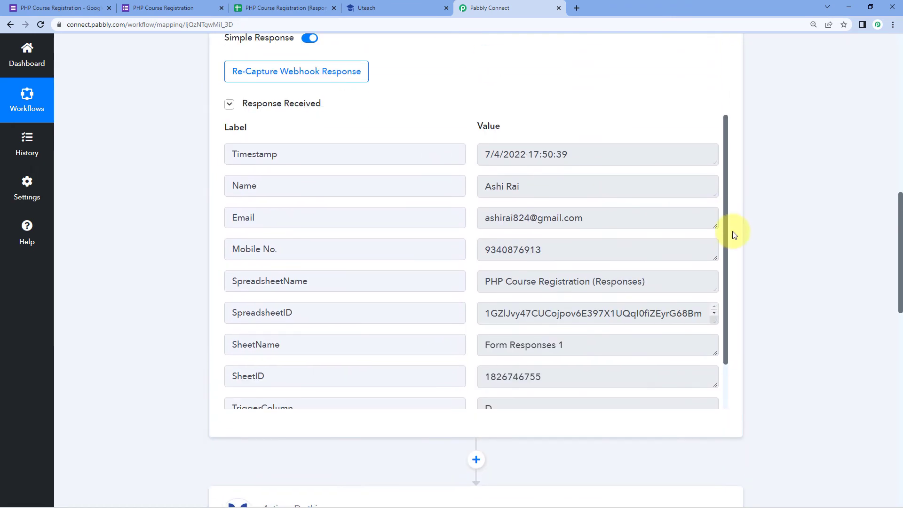
left_click(537, 229)
left_click_drag(537, 229, 482, 231)
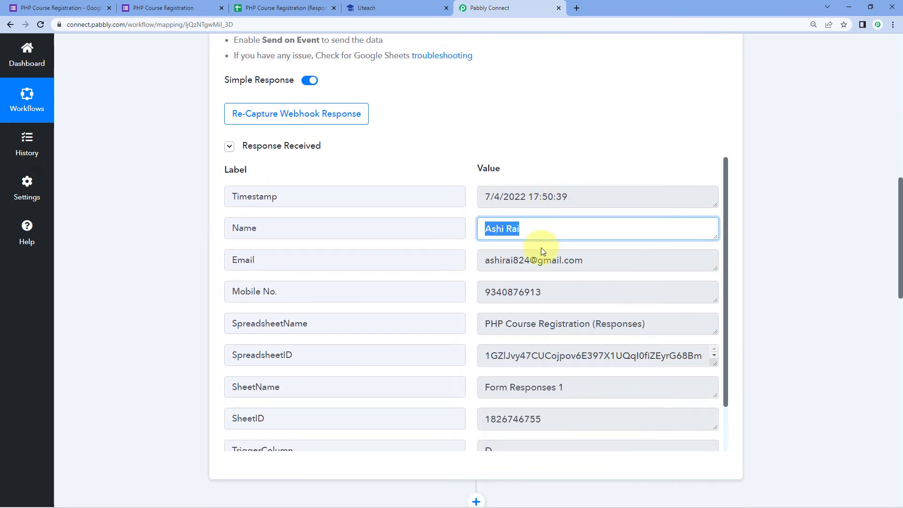
left_click_drag(590, 260, 474, 266)
left_click(469, 252)
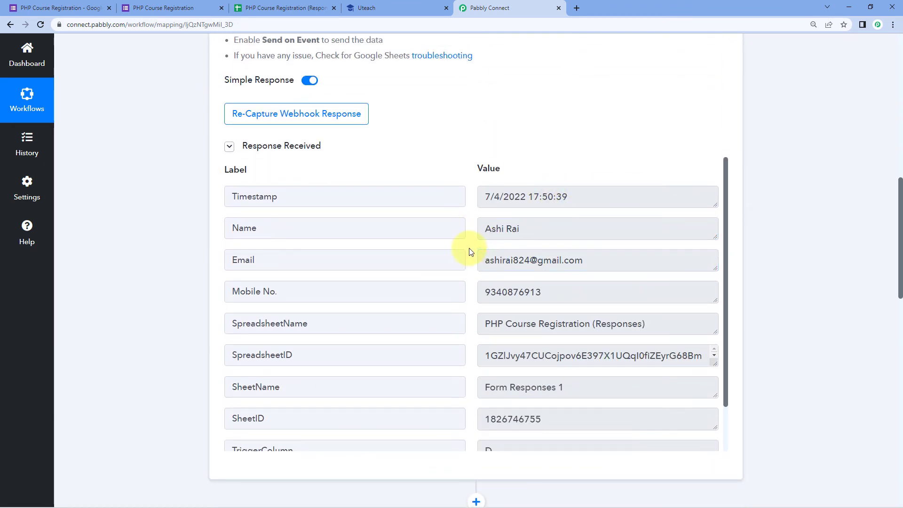
left_click_drag(558, 230, 484, 235)
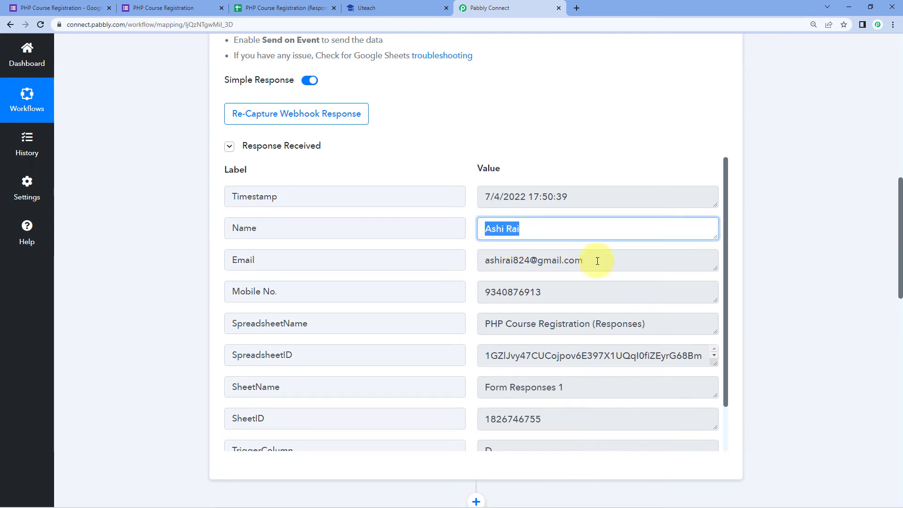
left_click_drag(597, 260, 470, 262)
scroll(470, 263, "down", 2)
scroll(151, 282, "down", 10)
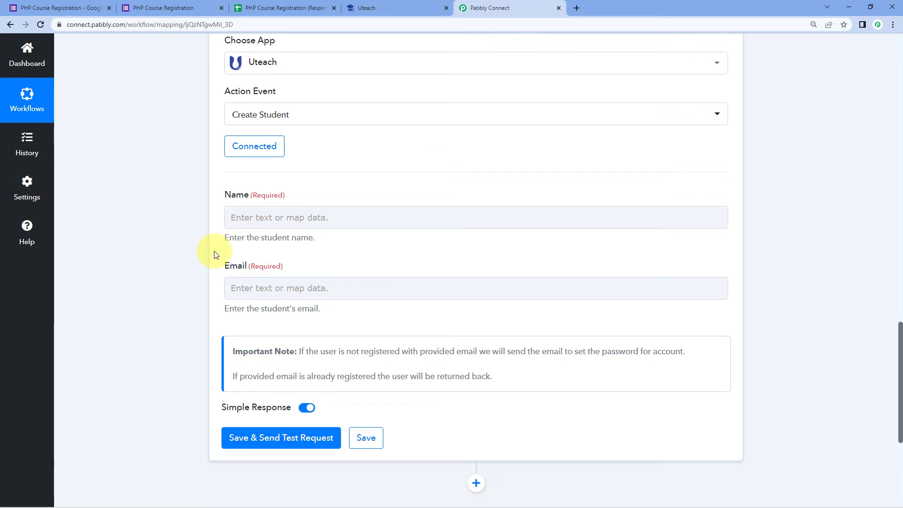
Map the Google Forms response's Name into the student Name field.
left_click(232, 220)
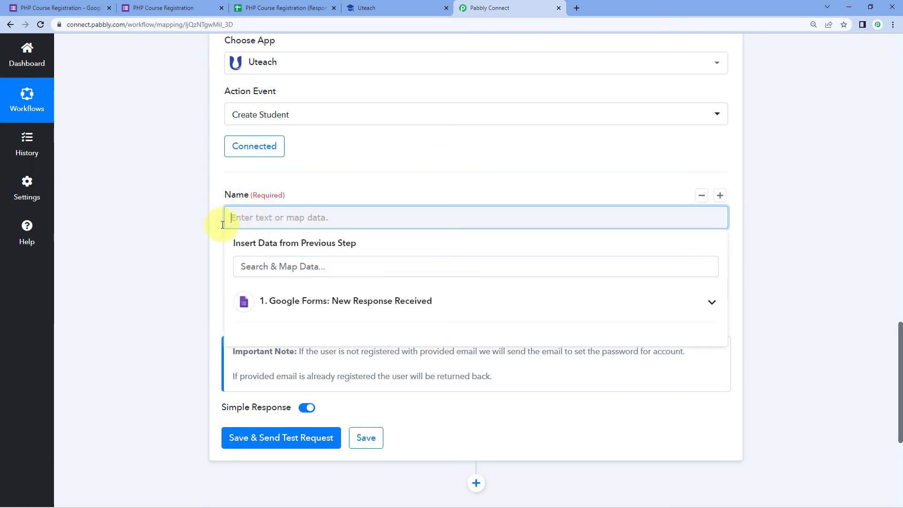
left_click(301, 304)
scroll(177, 292, "down", 3)
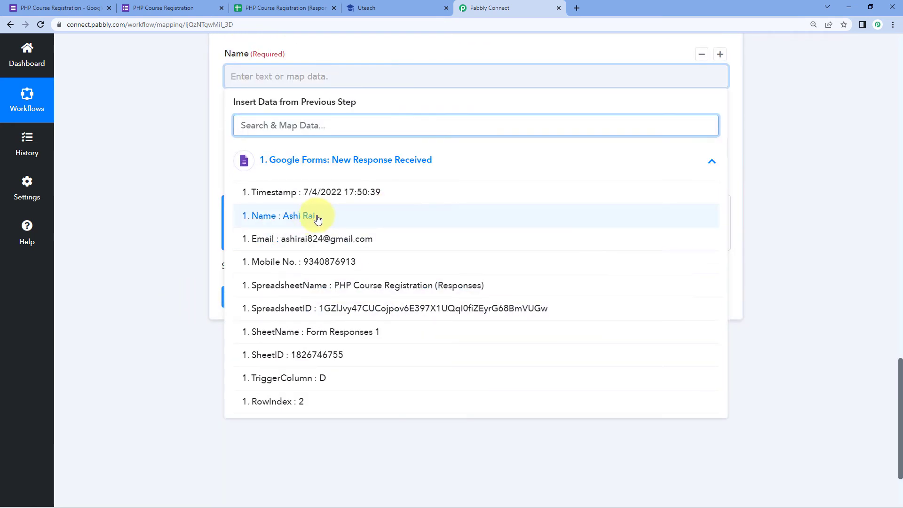
left_click(272, 218)
left_click(161, 132)
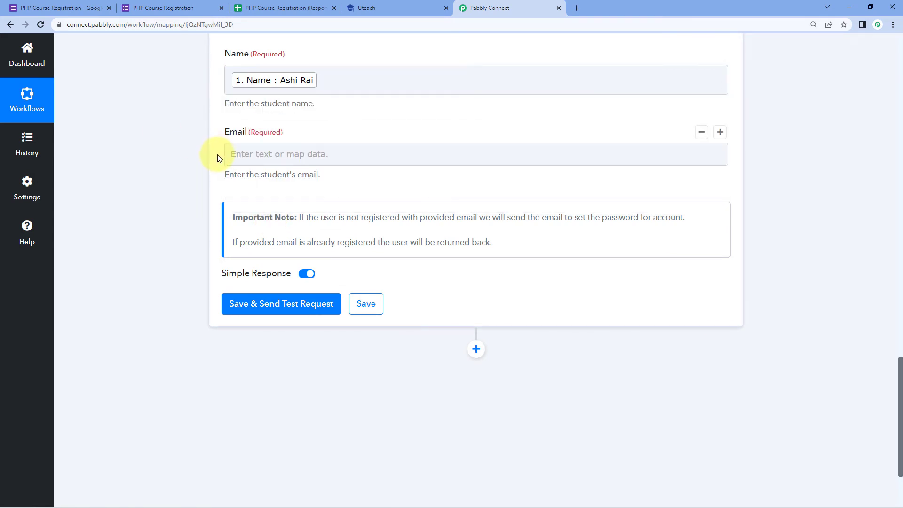
Map the response's Email into the Email field, then save and send a test request.
left_click(238, 154)
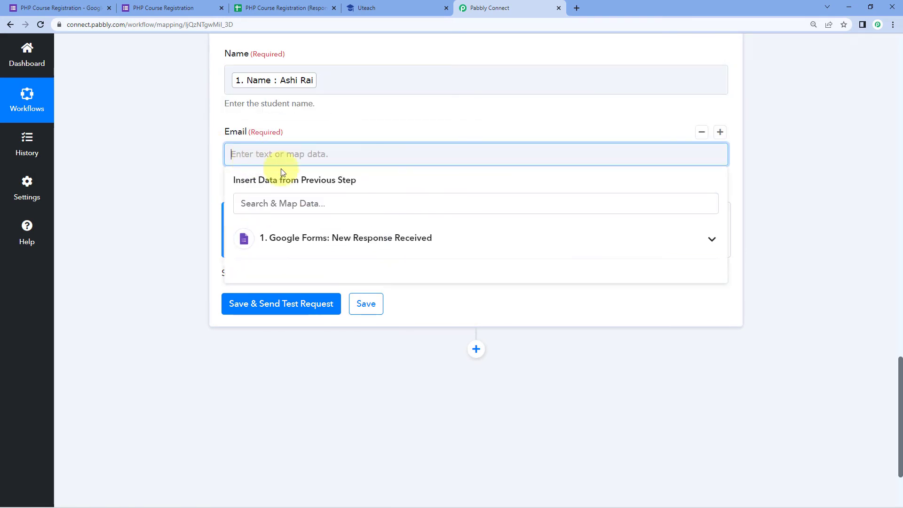
left_click(288, 238)
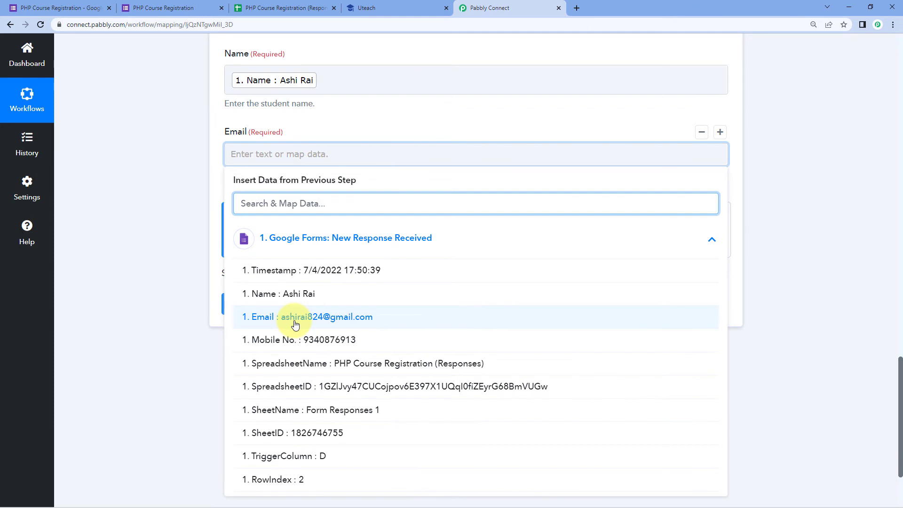
left_click(295, 316)
left_click(190, 205)
scroll(190, 205, "up", 2)
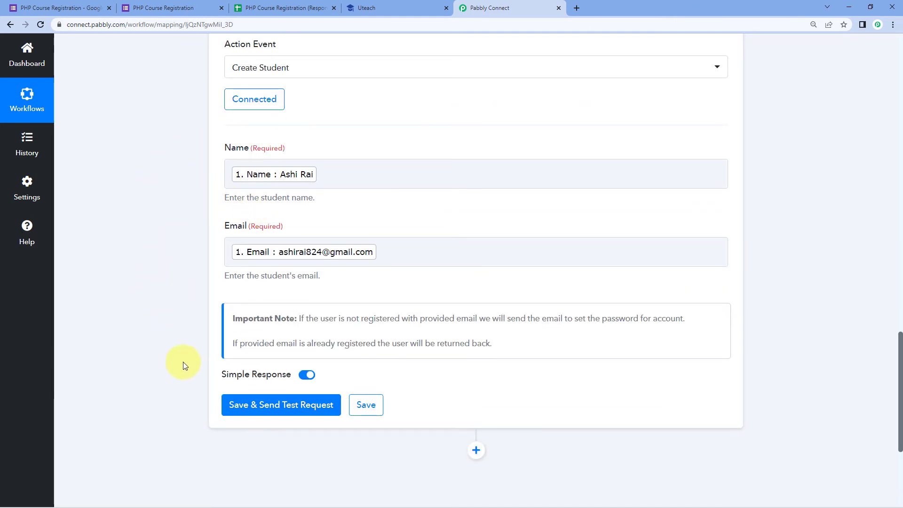
left_click(273, 405)
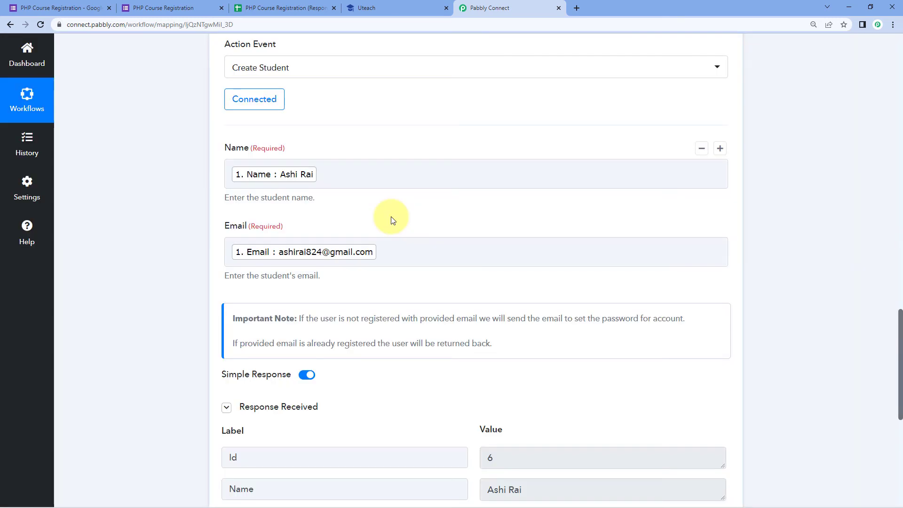
Check the test response for student Id 6 with the mapped name and email.
scroll(391, 221, "down", 3)
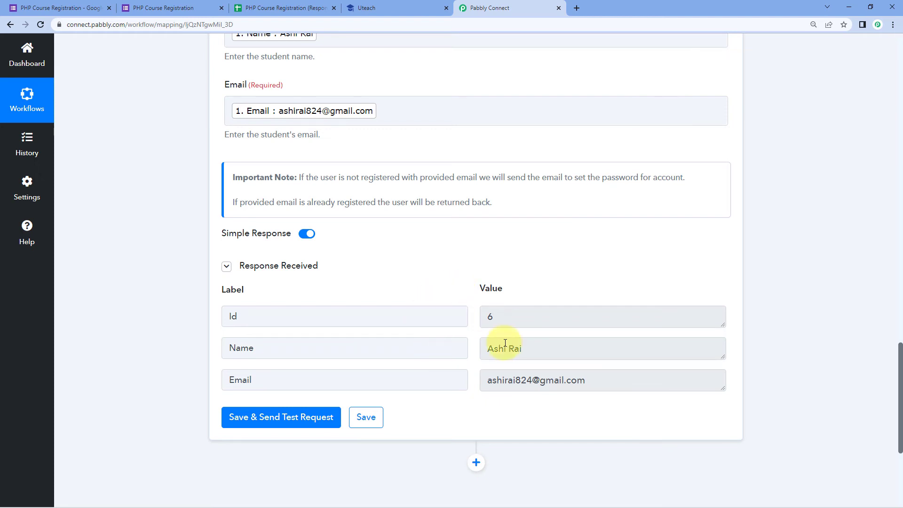
left_click_drag(554, 349, 469, 347)
left_click_drag(591, 382, 470, 359)
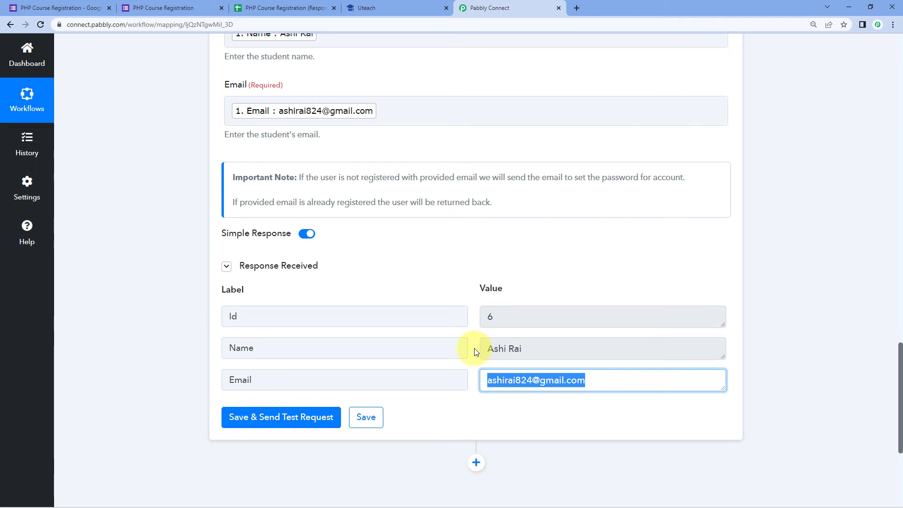
left_click(476, 352)
In Uteach, close the integration details and confirm student 6 appears under Users > Students.
left_click(399, 5)
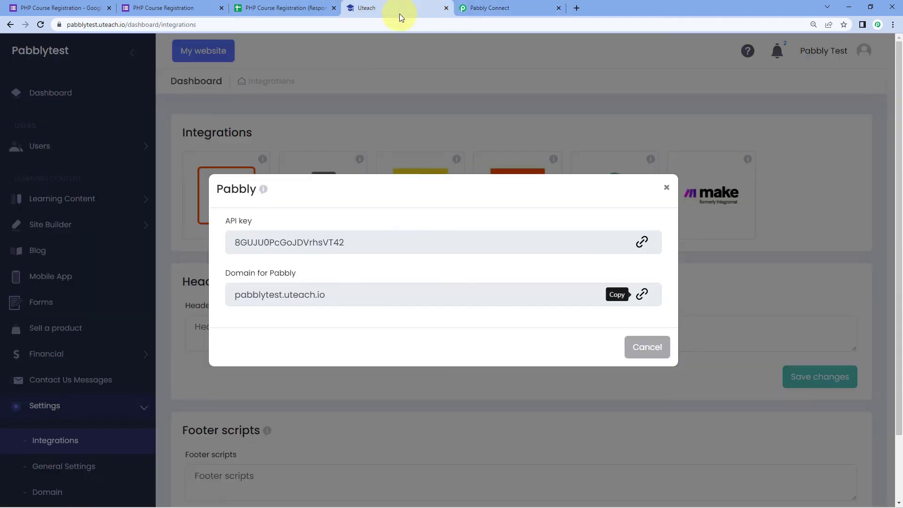
left_click(667, 187)
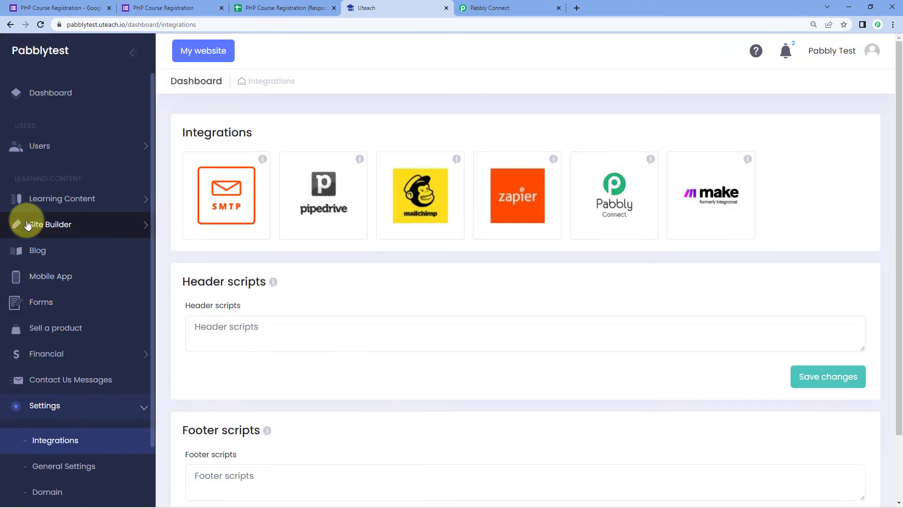
left_click(90, 145)
left_click(64, 181)
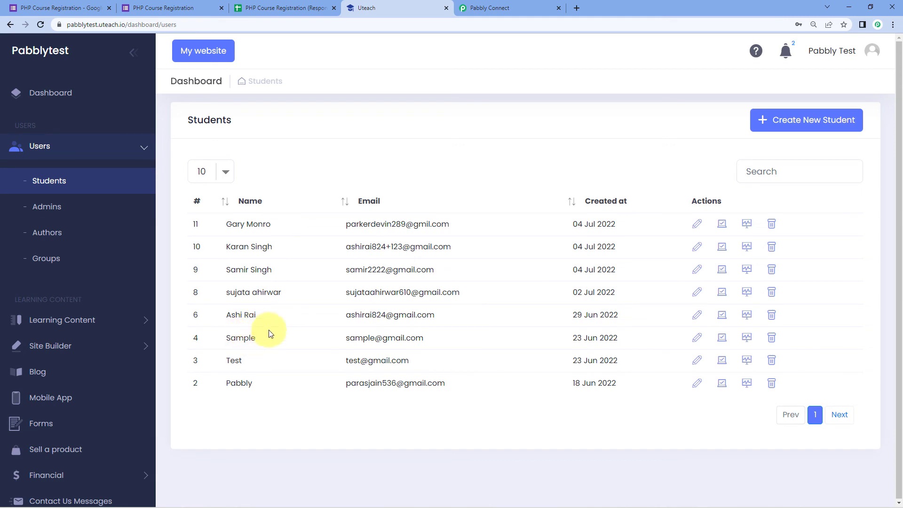
left_click_drag(265, 315, 223, 319)
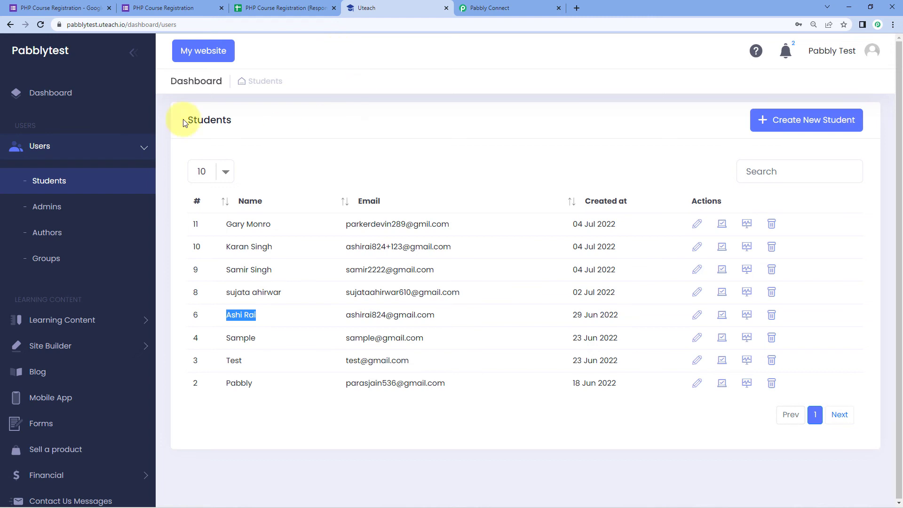
left_click(167, 8)
Reload the registration form and enter the respondent's name, fixing its capitalisation and a typo.
key("F5")
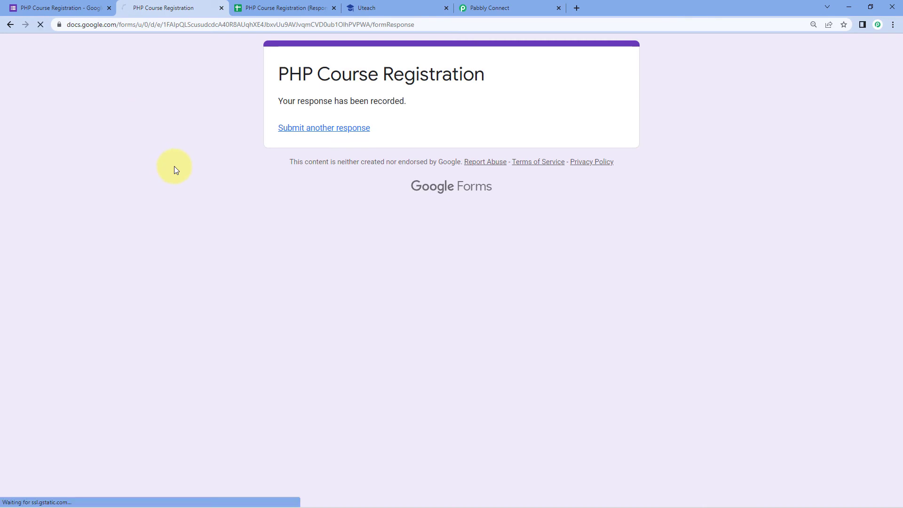
left_click(295, 197)
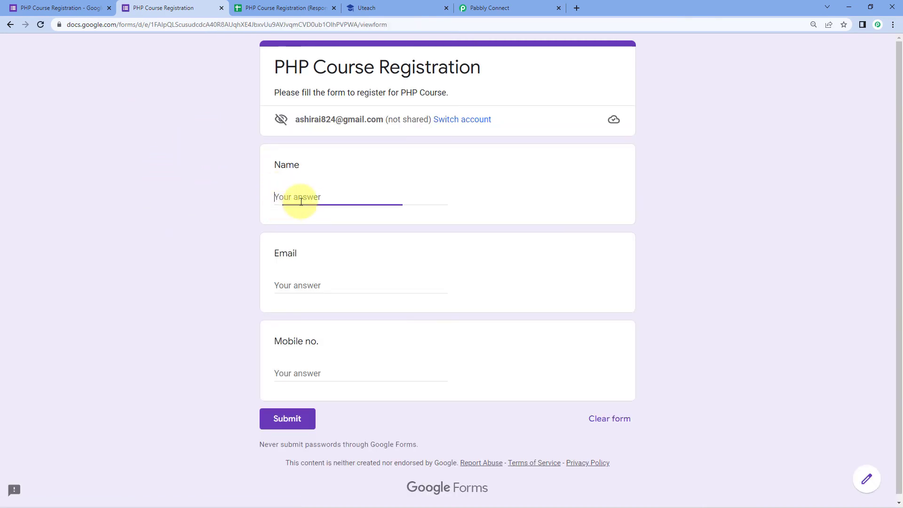
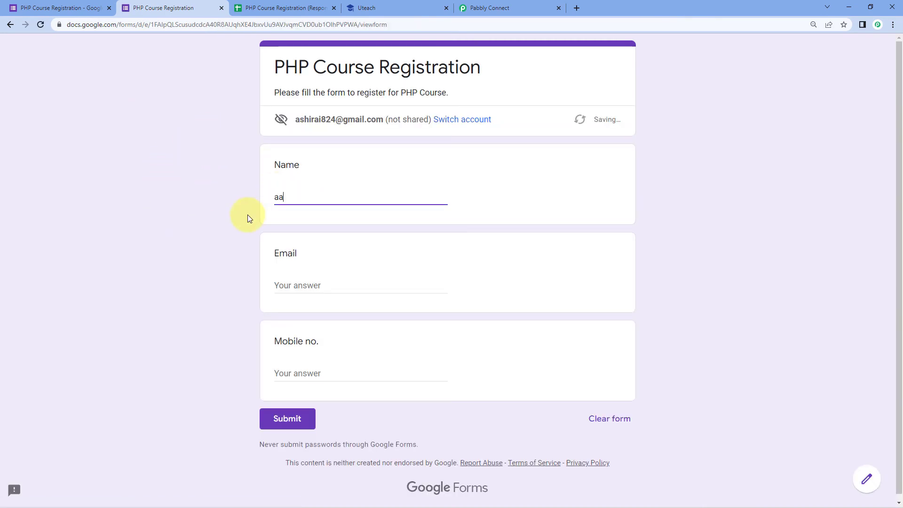
key("Home")
key("Right")
key("BackSpace")
type("A")
key("Right")
key("Right")
key("BackSpace")
type("e")
Fill in the respondent's email and mobile number, then submit the response.
left_click(385, 286)
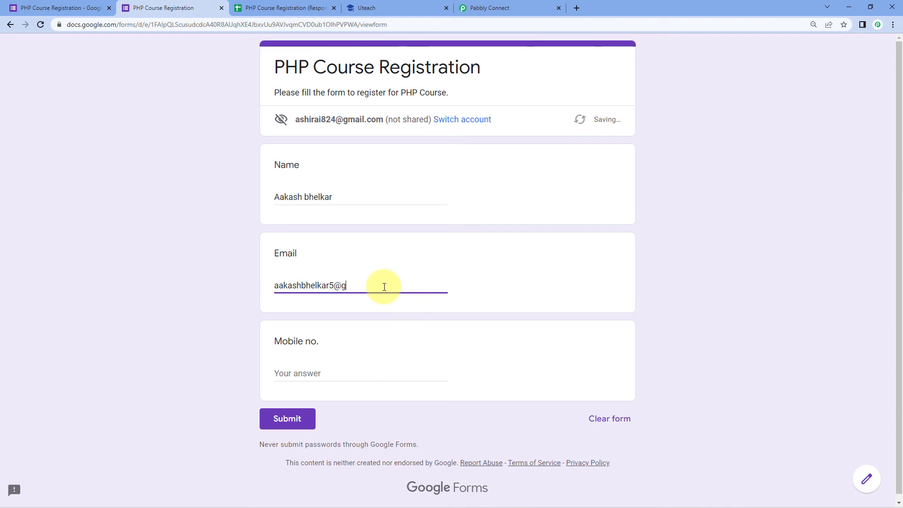
key("Tab")
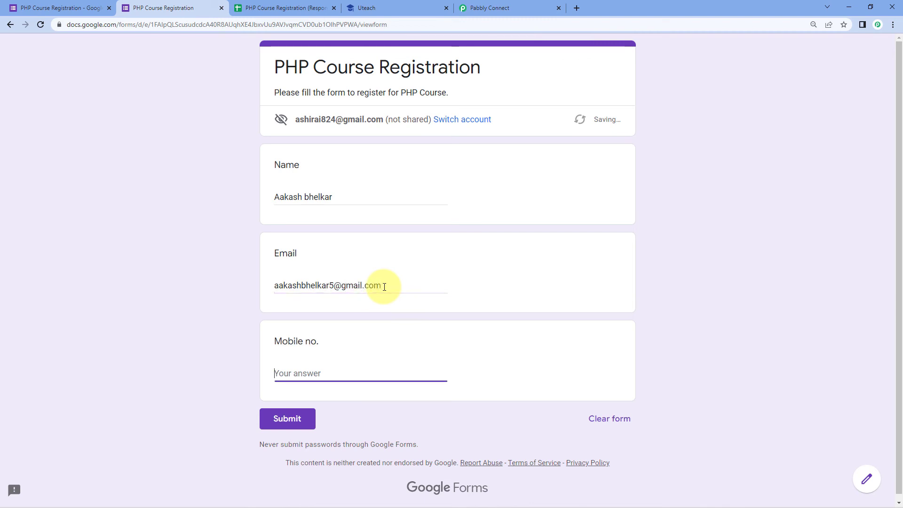
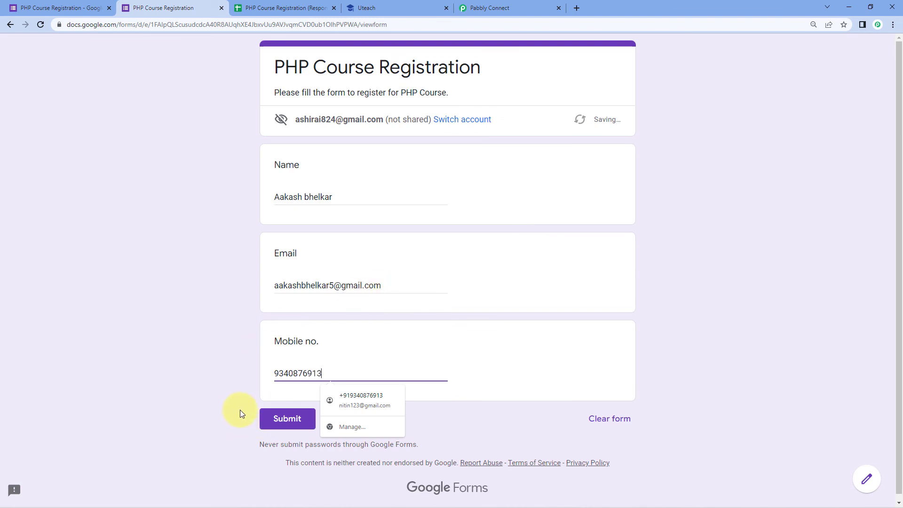
left_click(286, 418)
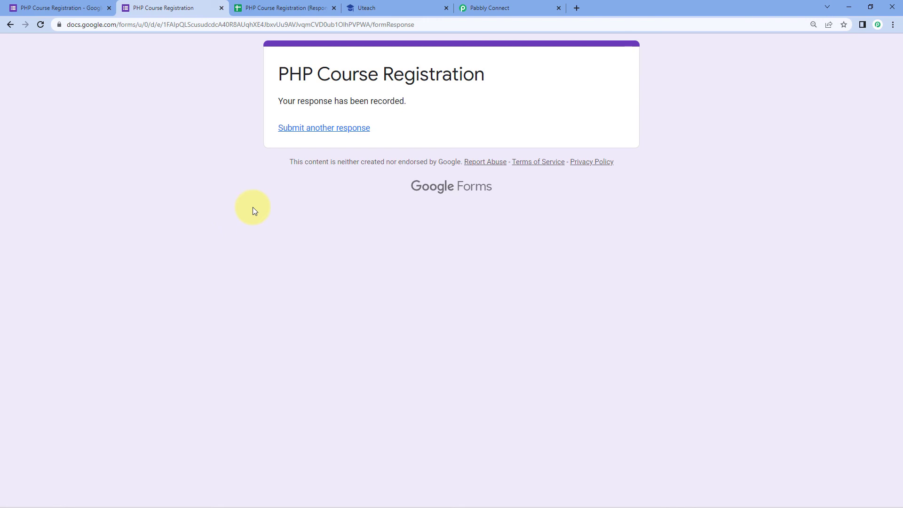
Reload the Uteach Students list to confirm new student 12, then return to Pabbly Connect.
left_click(359, 8)
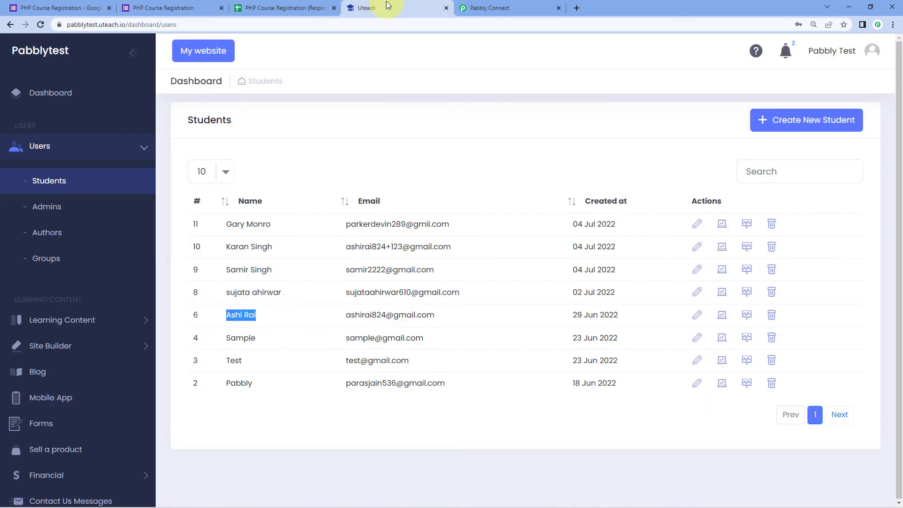
left_click(42, 24)
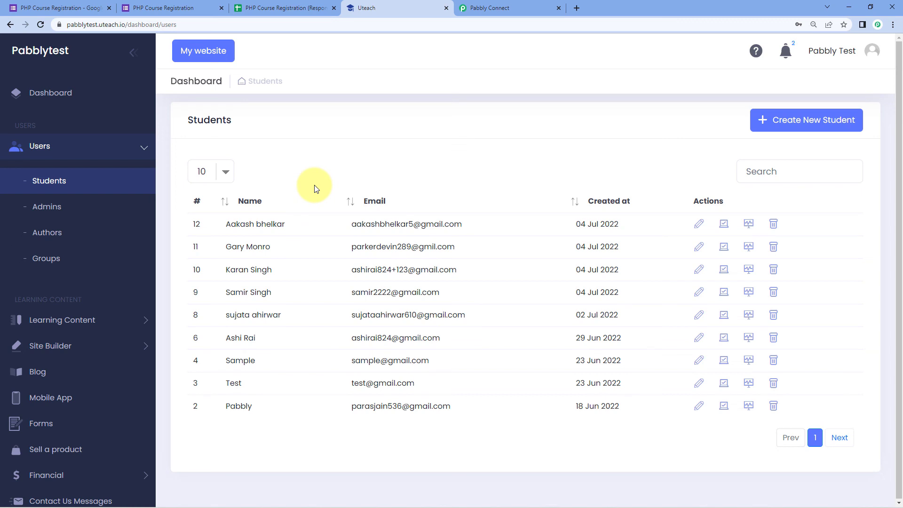
left_click(522, 8)
scroll(762, 178, "up", 5)
scroll(748, 226, "up", 15)
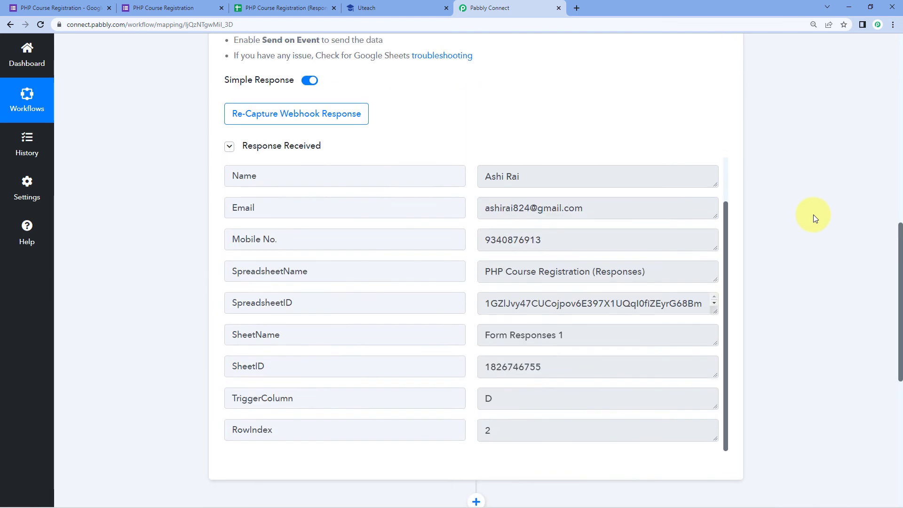
Collapse the Google Forms trigger card and confirm the workflow toggle reads ON.
scroll(752, 203, "up", 10)
left_click(729, 105)
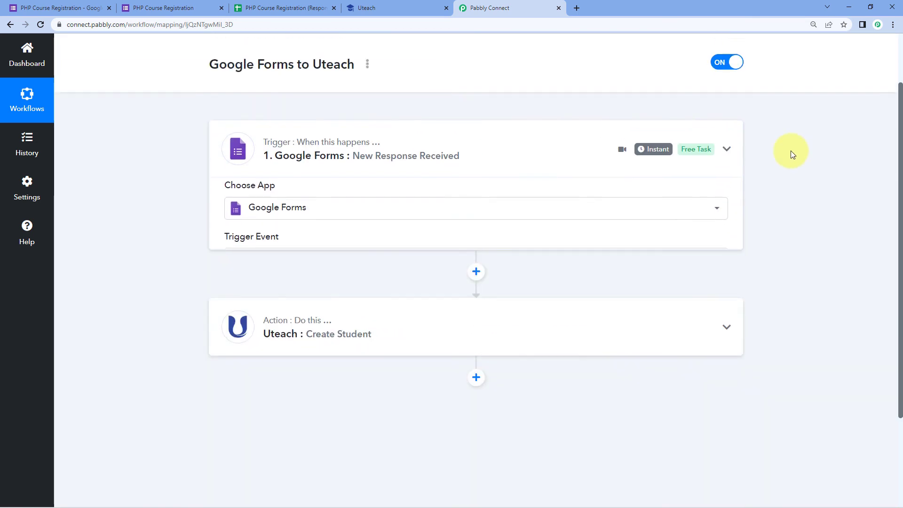
scroll(762, 141, "up", 3)
scroll(211, 121, "down", 1)
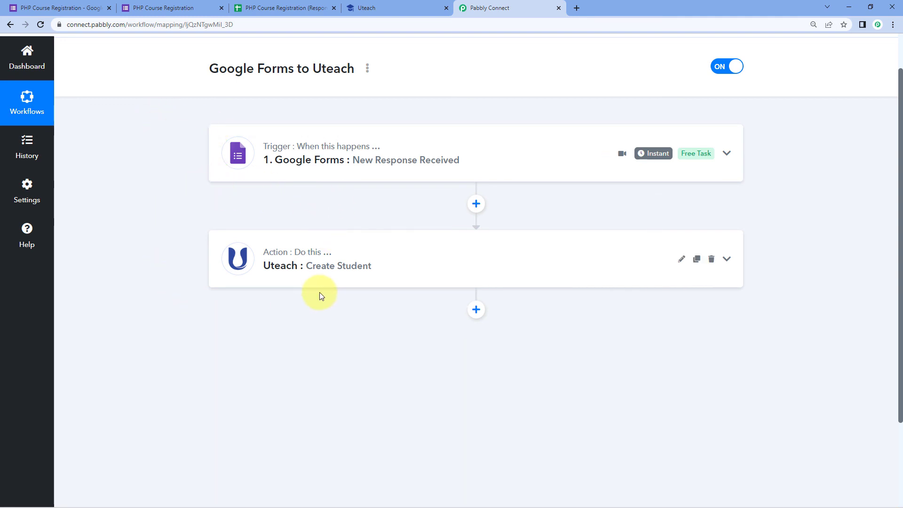
scroll(518, 179, "up", 1)
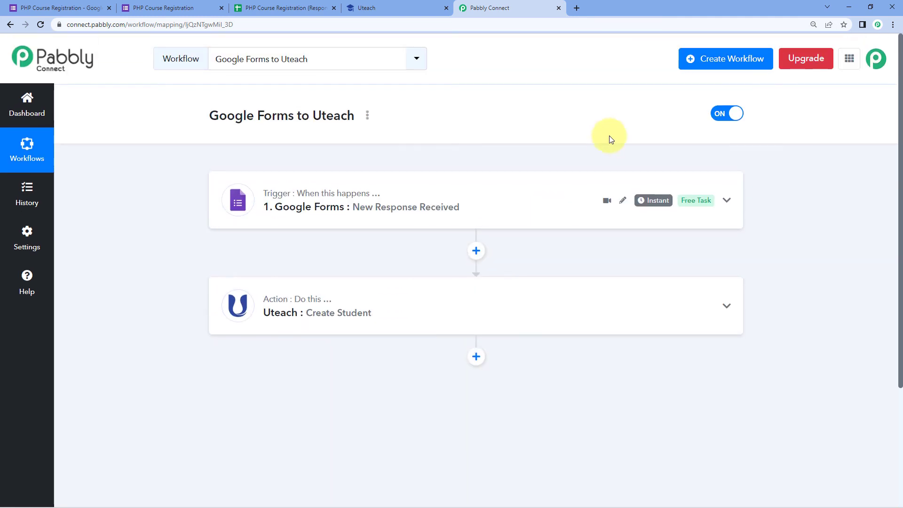